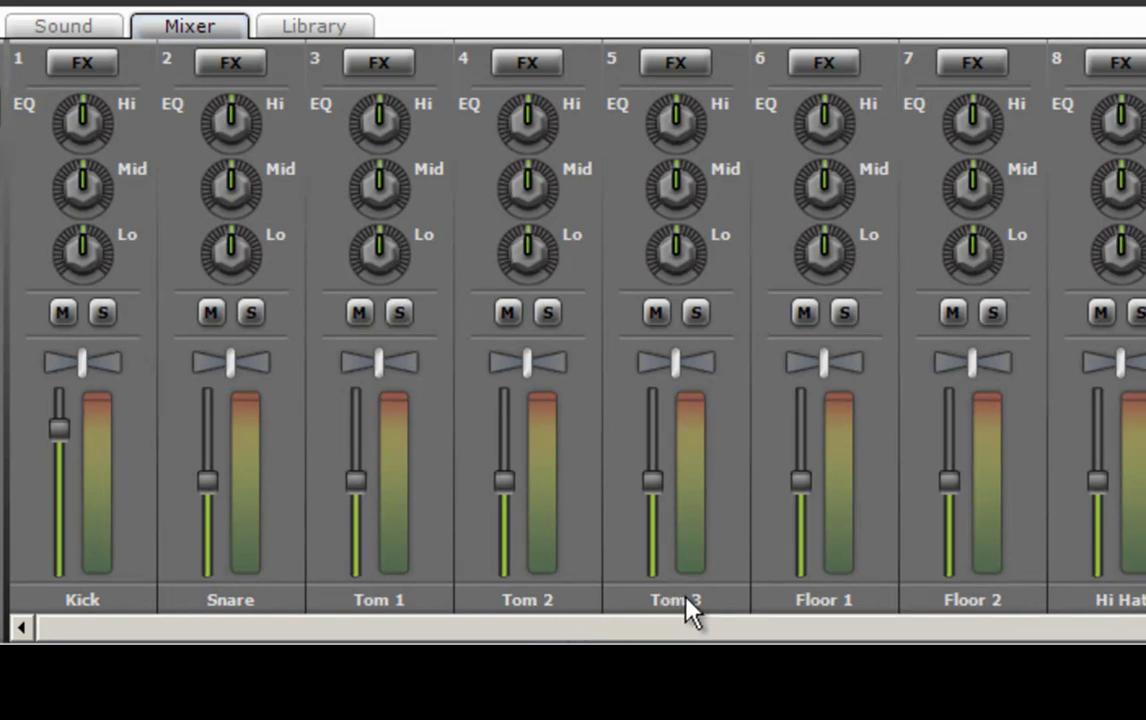
- Look over the drum channels in the mixer and the drum tracks in the timeline, from Kick to the overheads
{"action": "left_click_drag", "start_coordinate": [811, 604], "coordinate": [302, 603]}
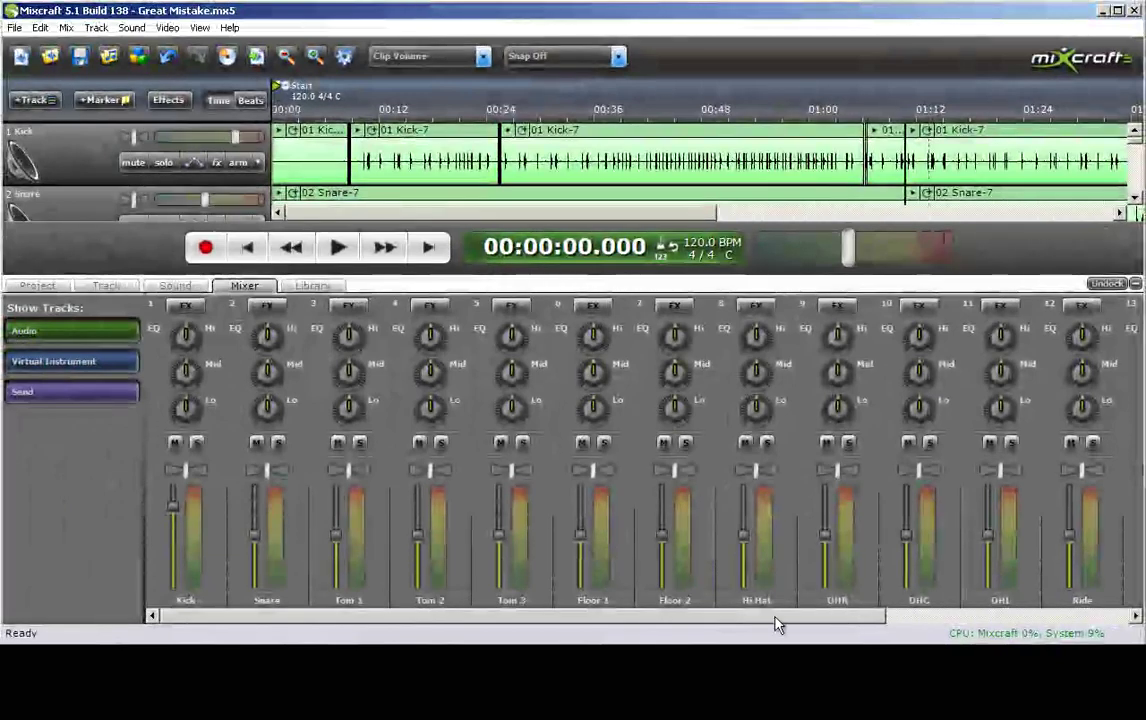
{"action": "left_click", "coordinate": [38, 285]}
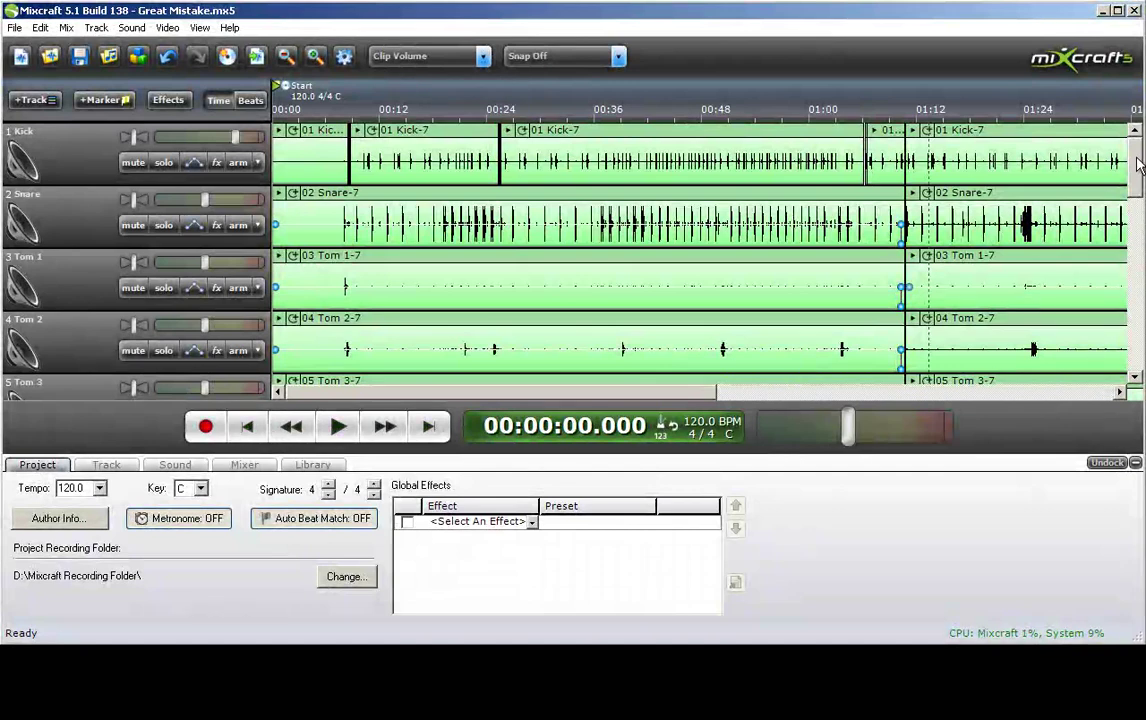
{"action": "left_click_drag", "start_coordinate": [1138, 165], "coordinate": [1138, 193]}
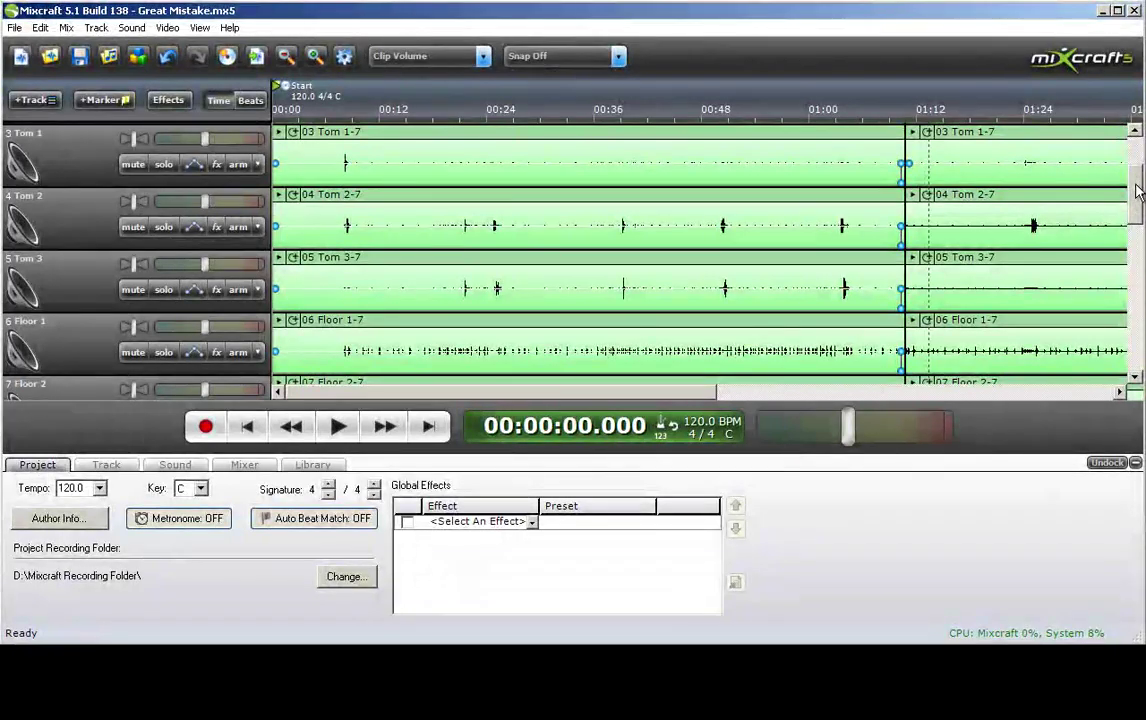
{"action": "left_click_drag", "start_coordinate": [1138, 190], "coordinate": [1139, 240]}
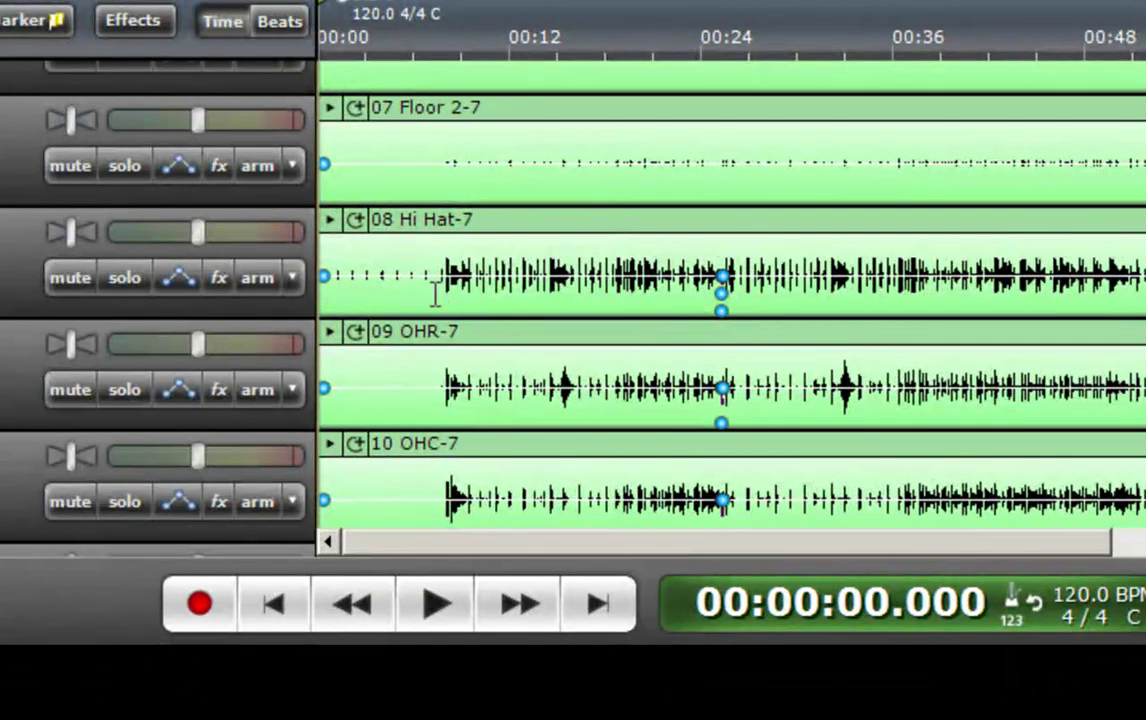
- Play the drum tracks from the start, then replay the drum entrance from about 7.8 seconds
{"action": "left_click", "coordinate": [435, 605]}
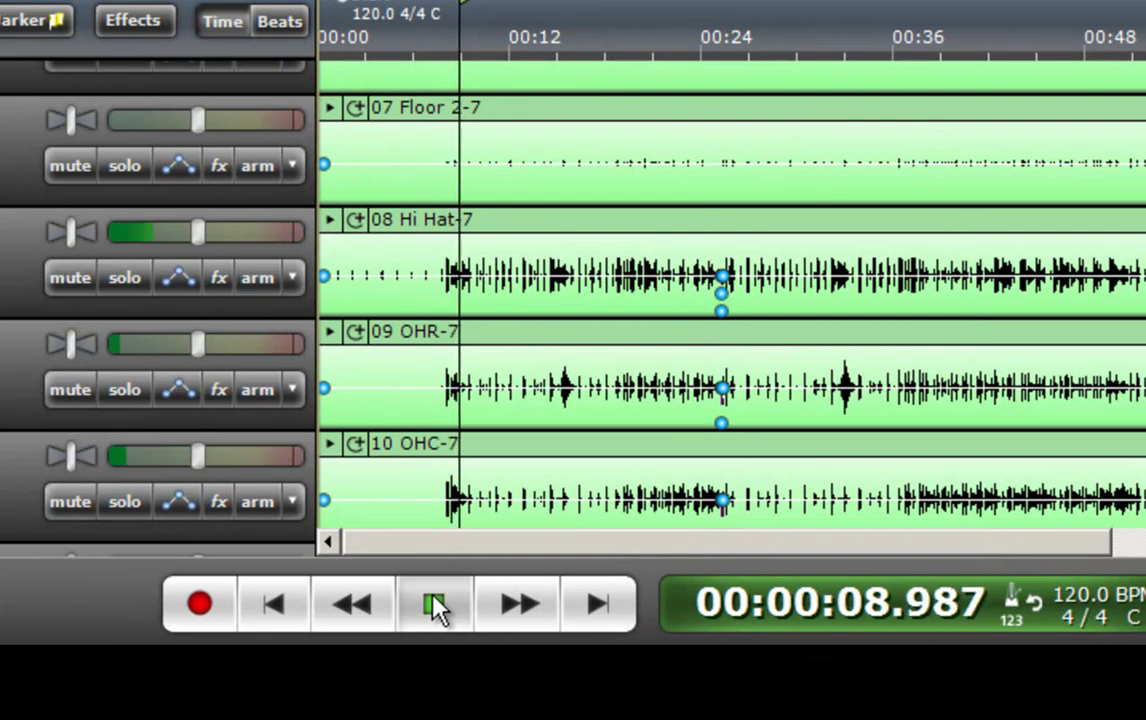
{"action": "left_click", "coordinate": [435, 604]}
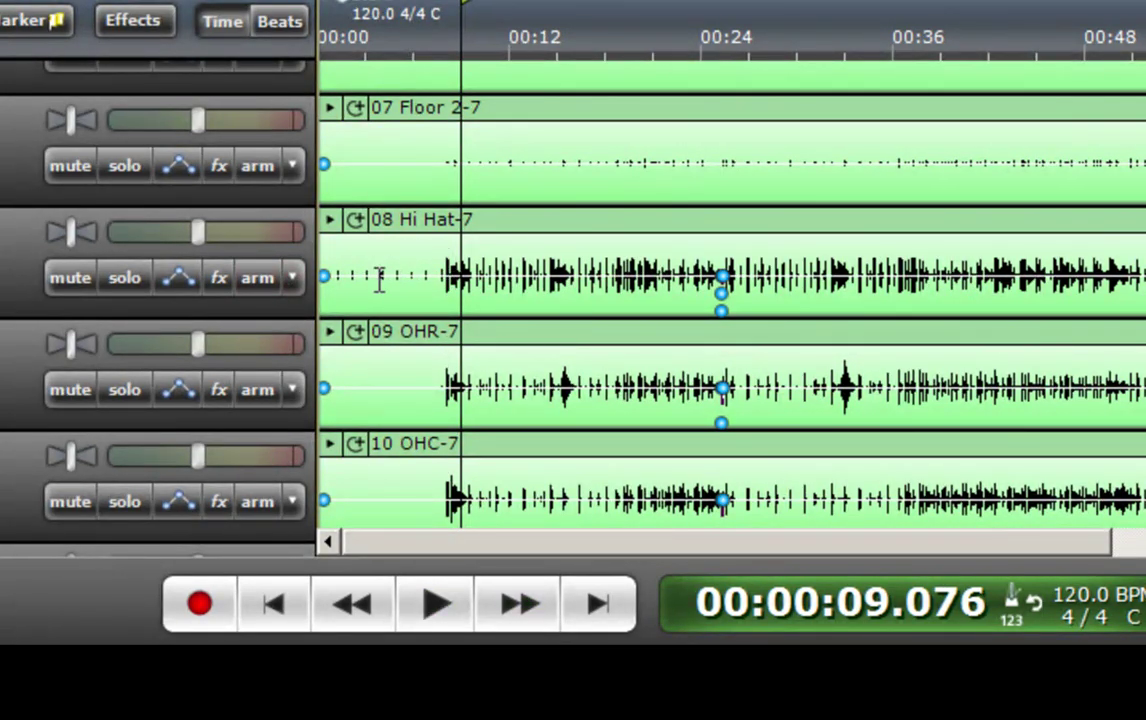
{"action": "left_click_drag", "start_coordinate": [453, 40], "coordinate": [445, 40]}
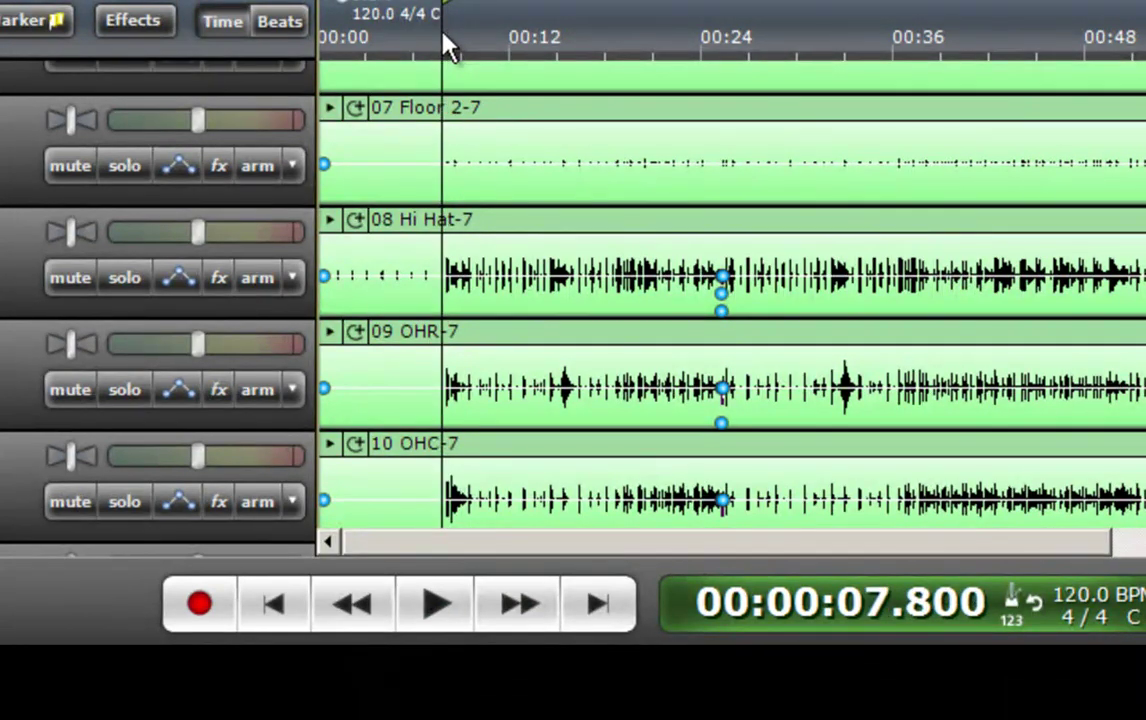
{"action": "left_click", "coordinate": [432, 612]}
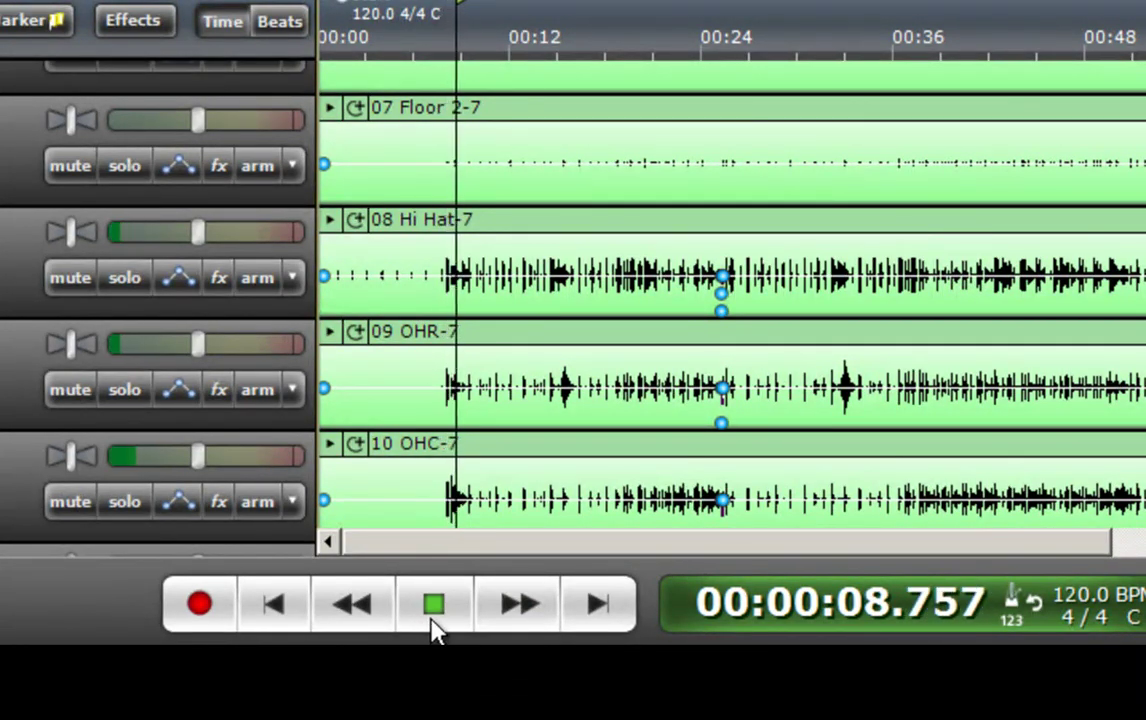
{"action": "left_click", "coordinate": [432, 615]}
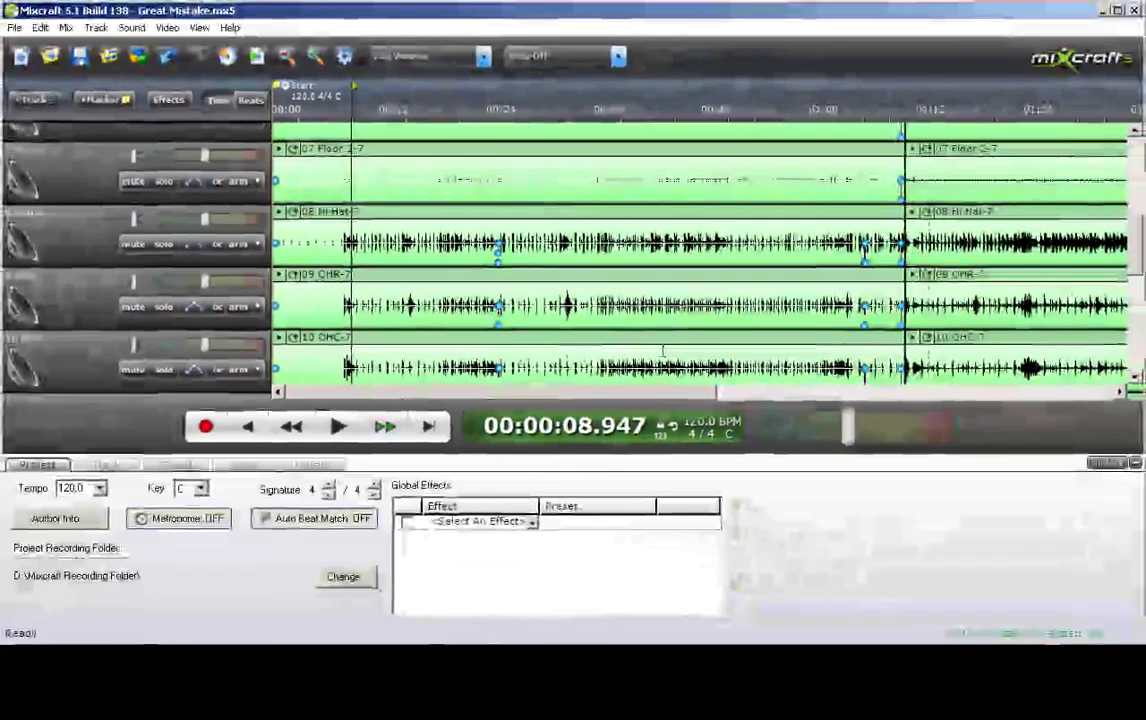
- Play the raw drum mix from the start for about 16 seconds, then return the playhead to the beginning
{"action": "scroll", "coordinate": [900, 212], "scroll_direction": "up", "scroll_amount": 5}
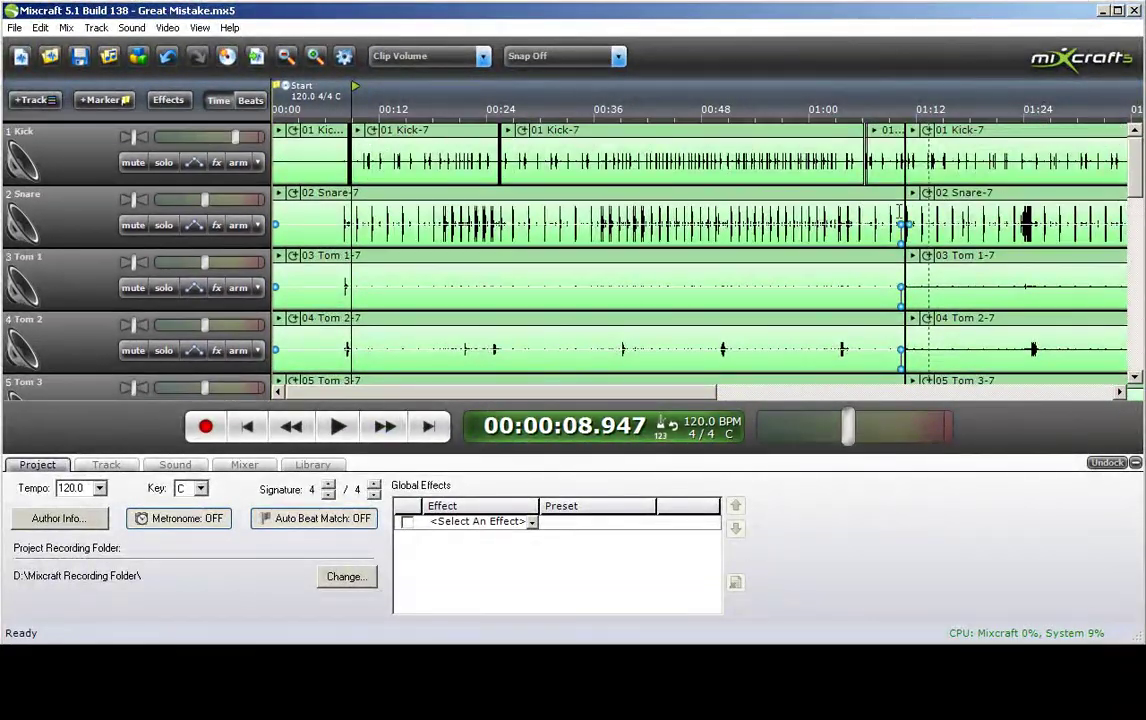
{"action": "left_click", "coordinate": [248, 427]}
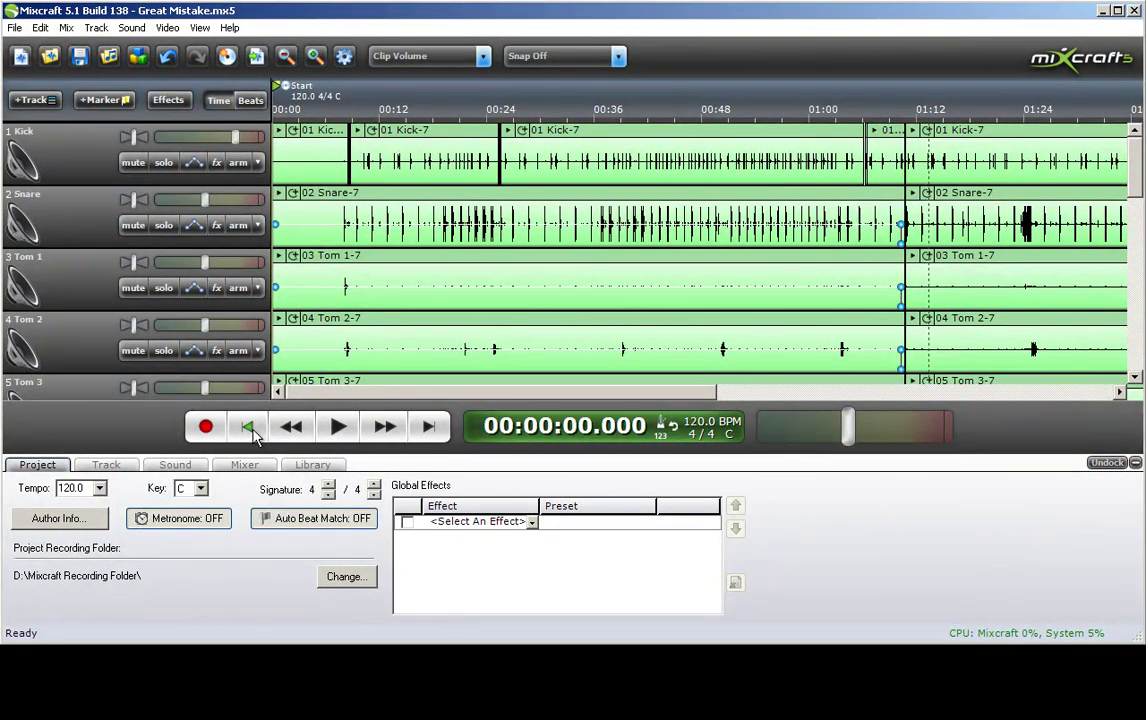
{"action": "left_click", "coordinate": [340, 426]}
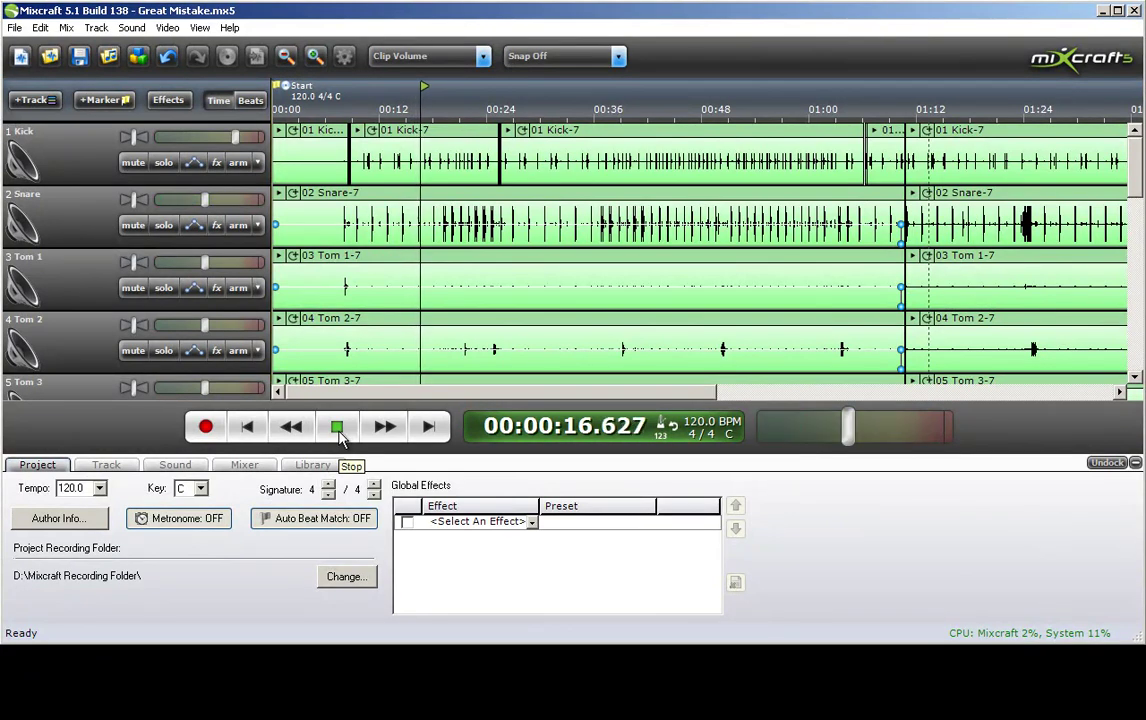
{"action": "left_click", "coordinate": [337, 427]}
{"action": "left_click", "coordinate": [248, 427]}
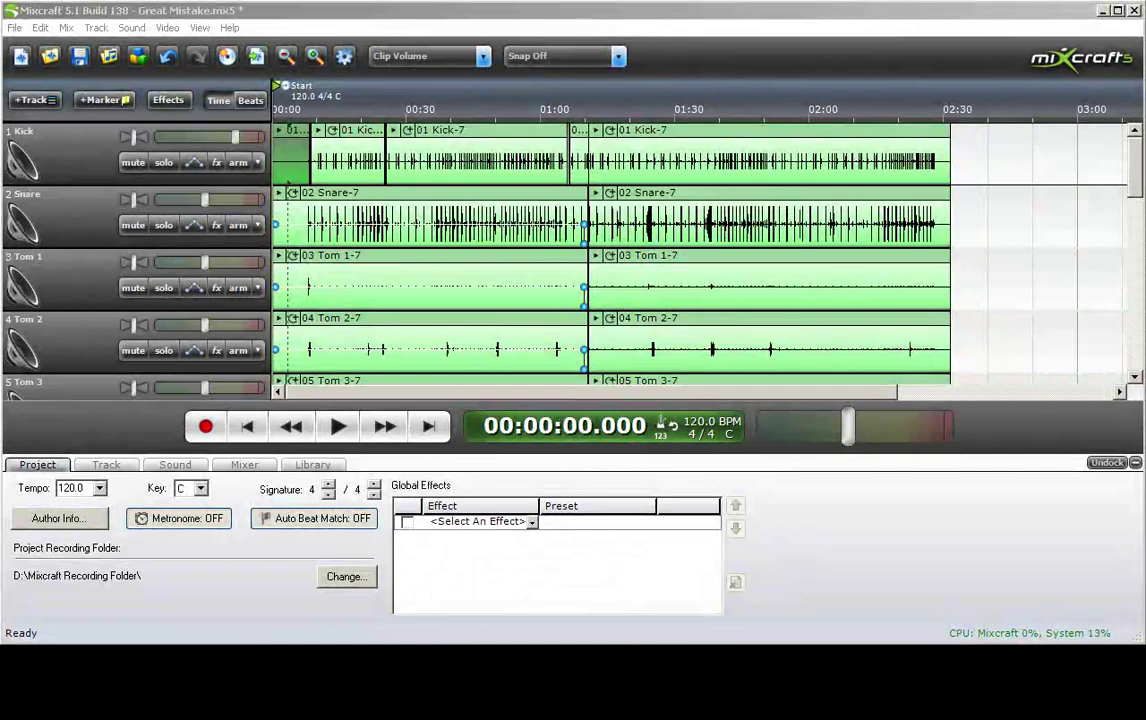
- Loop the stretch of the second Kick clip from about 11 to 13.3 seconds, around a single kick hit
{"action": "left_click", "coordinate": [322, 148]}
{"action": "scroll", "coordinate": [322, 148], "scroll_direction": "up", "scroll_amount": 3}
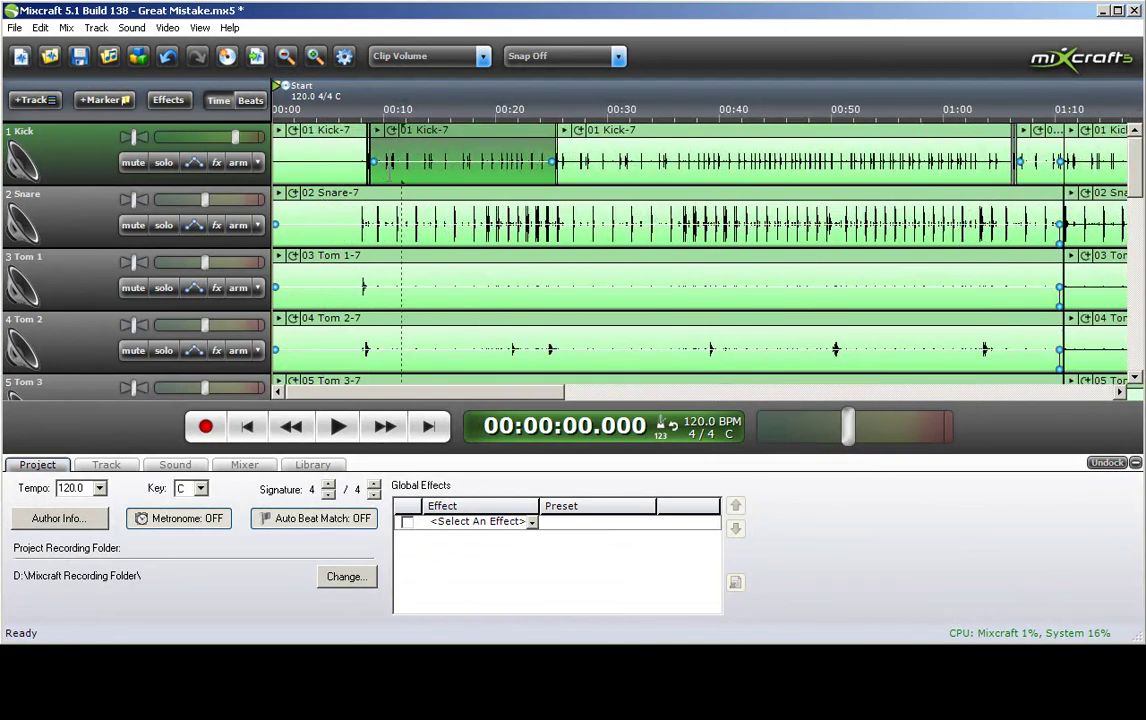
{"action": "scroll", "coordinate": [402, 178], "scroll_direction": "up", "scroll_amount": 5}
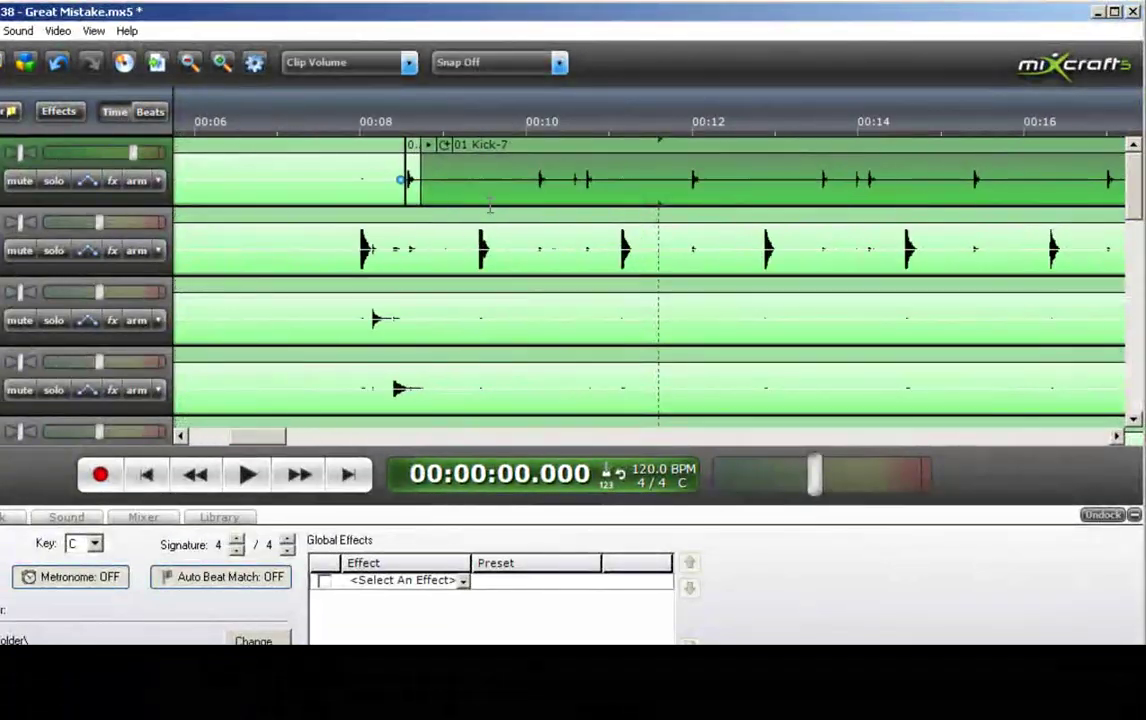
{"action": "scroll", "coordinate": [490, 207], "scroll_direction": "up", "scroll_amount": 3}
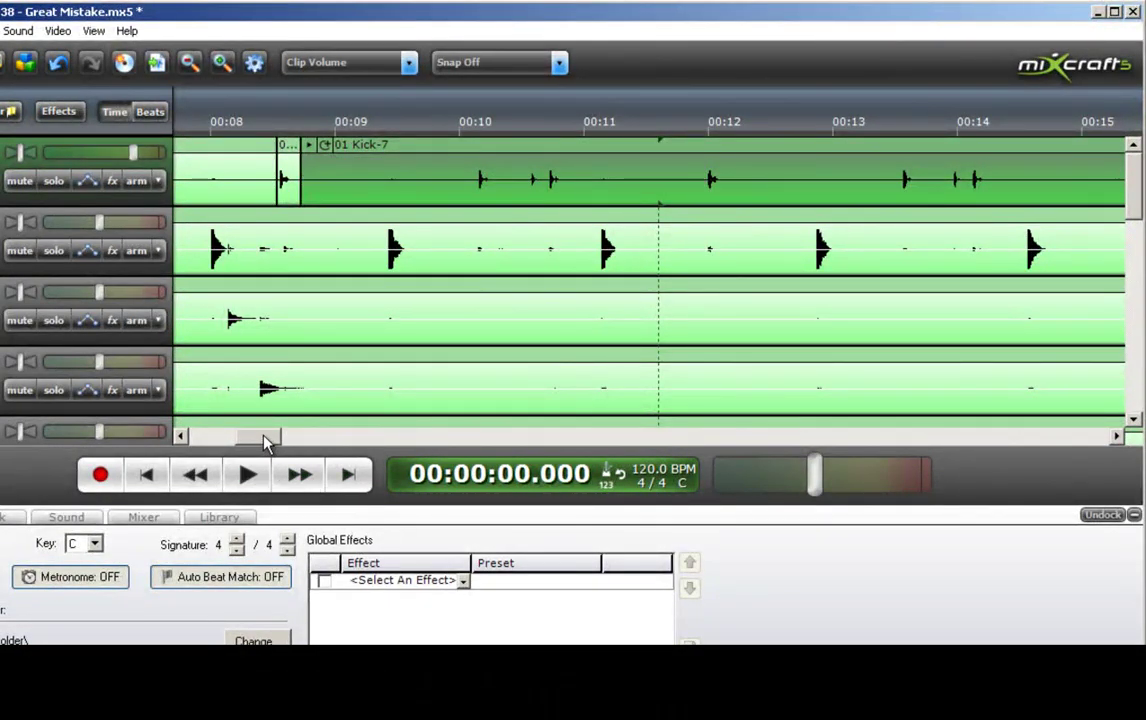
{"action": "left_click_drag", "start_coordinate": [265, 443], "coordinate": [275, 443]}
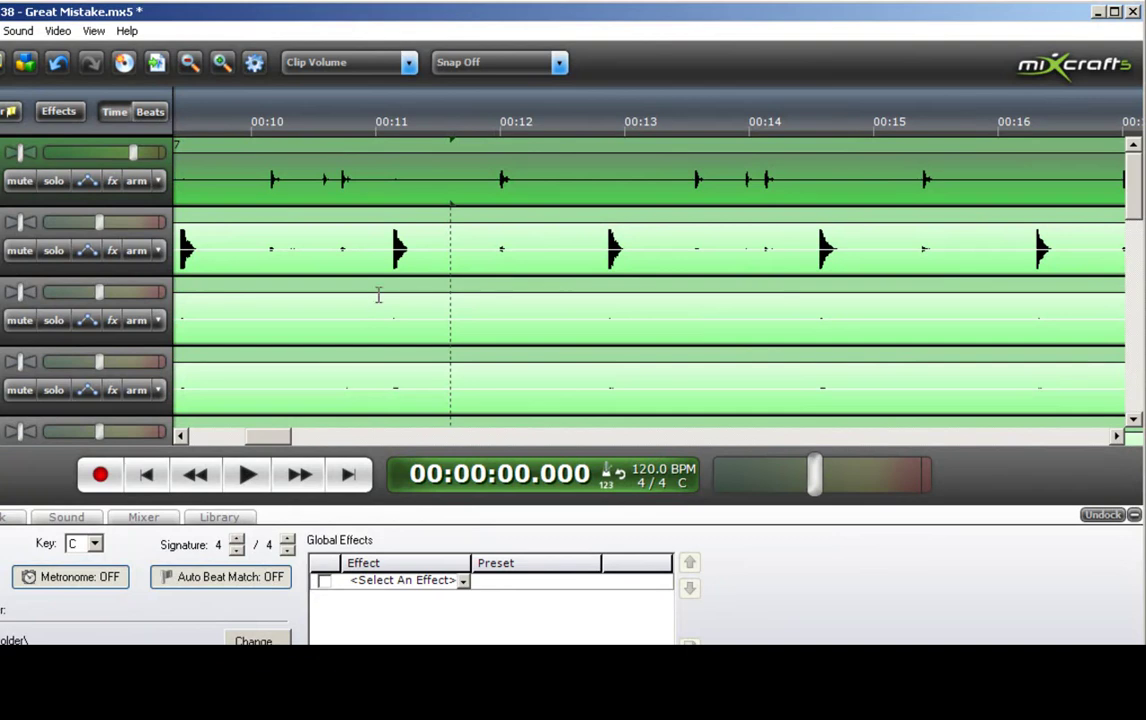
{"action": "left_click_drag", "start_coordinate": [371, 190], "coordinate": [657, 192]}
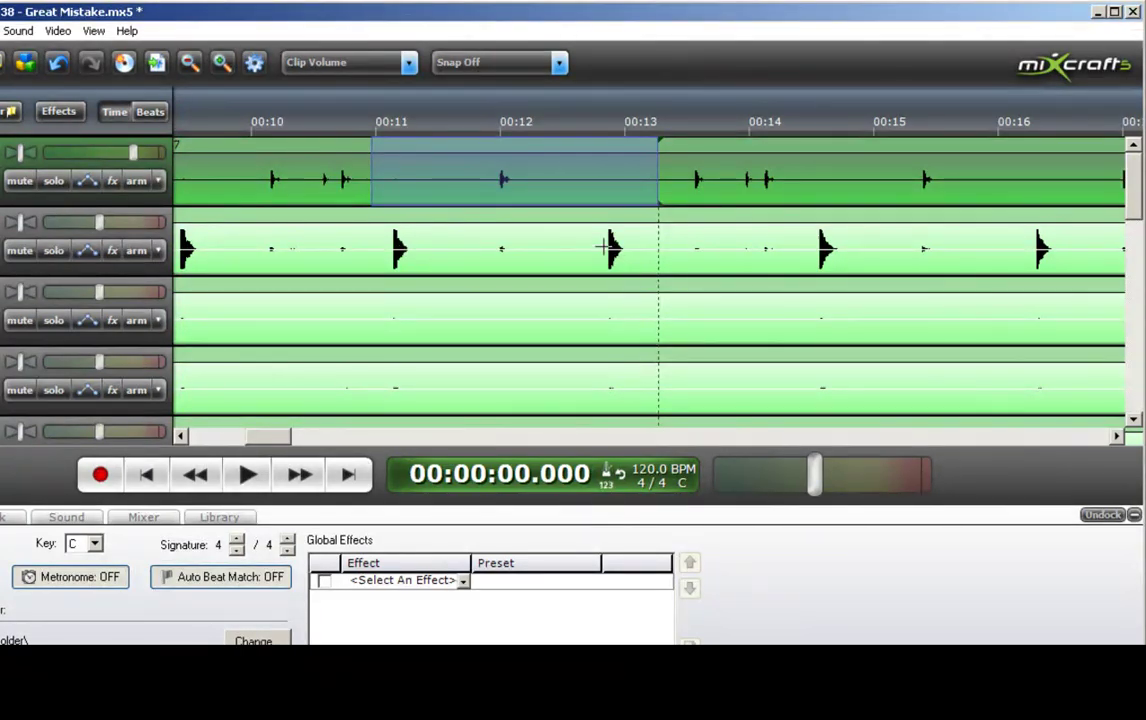
{"action": "left_click", "coordinate": [620, 476]}
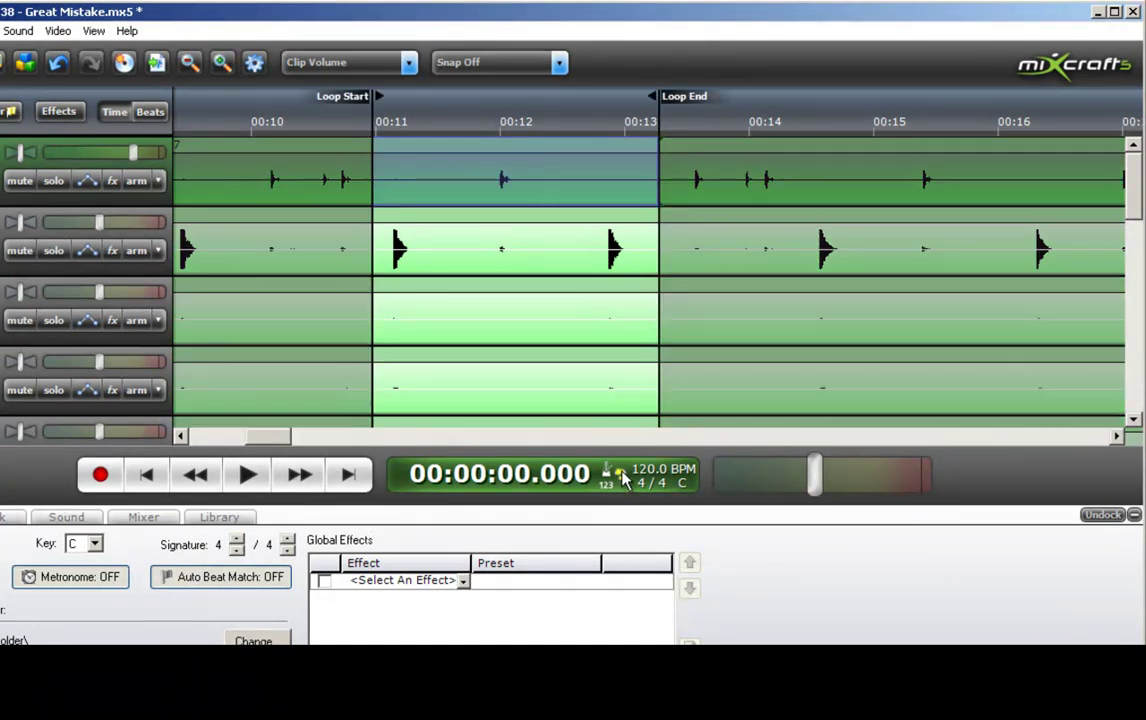
- Solo the Kick track and listen to the looped section
{"action": "left_click", "coordinate": [53, 181]}
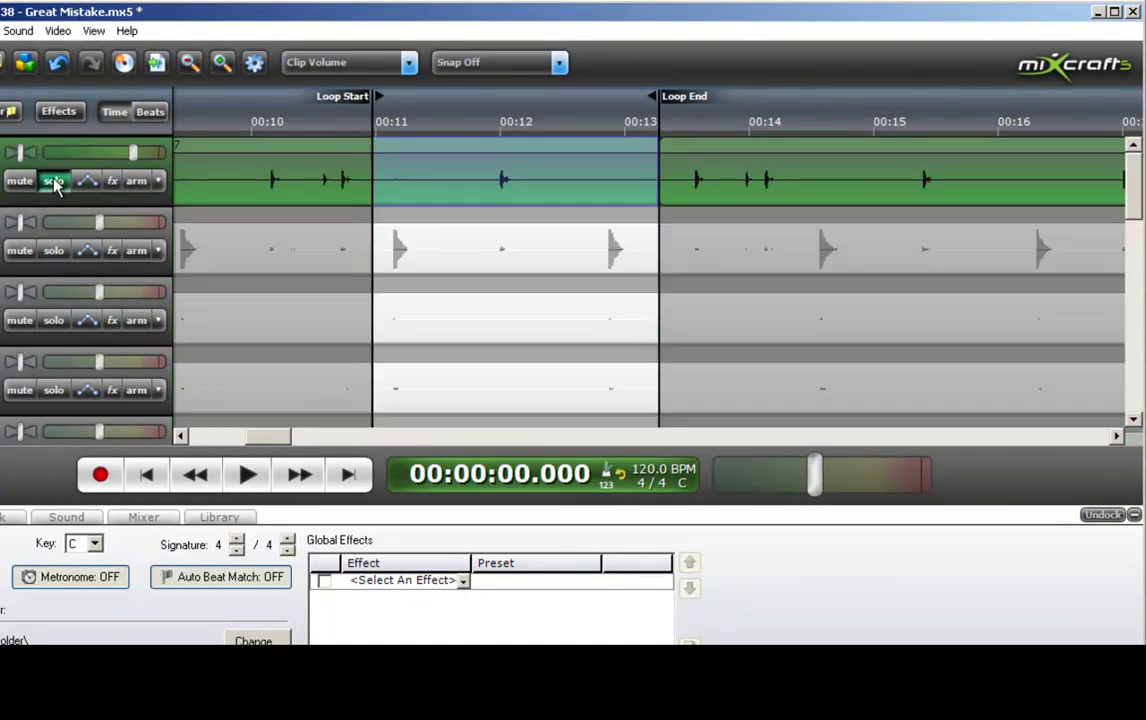
{"action": "left_click", "coordinate": [247, 475]}
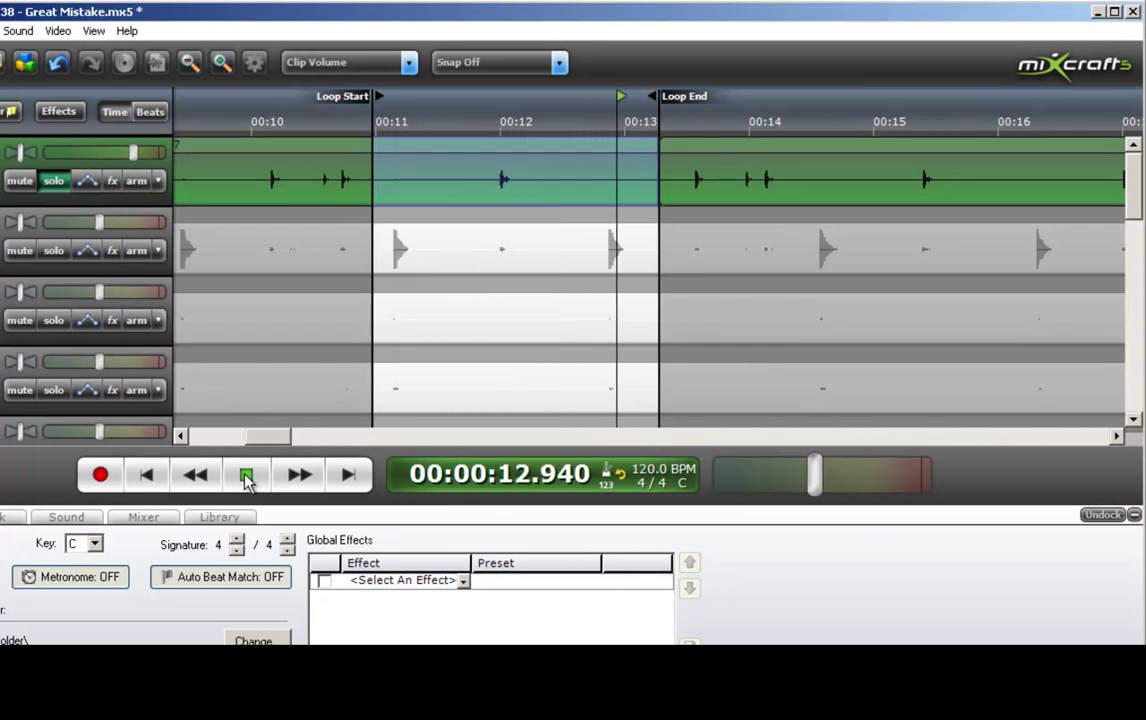
{"action": "left_click", "coordinate": [247, 478]}
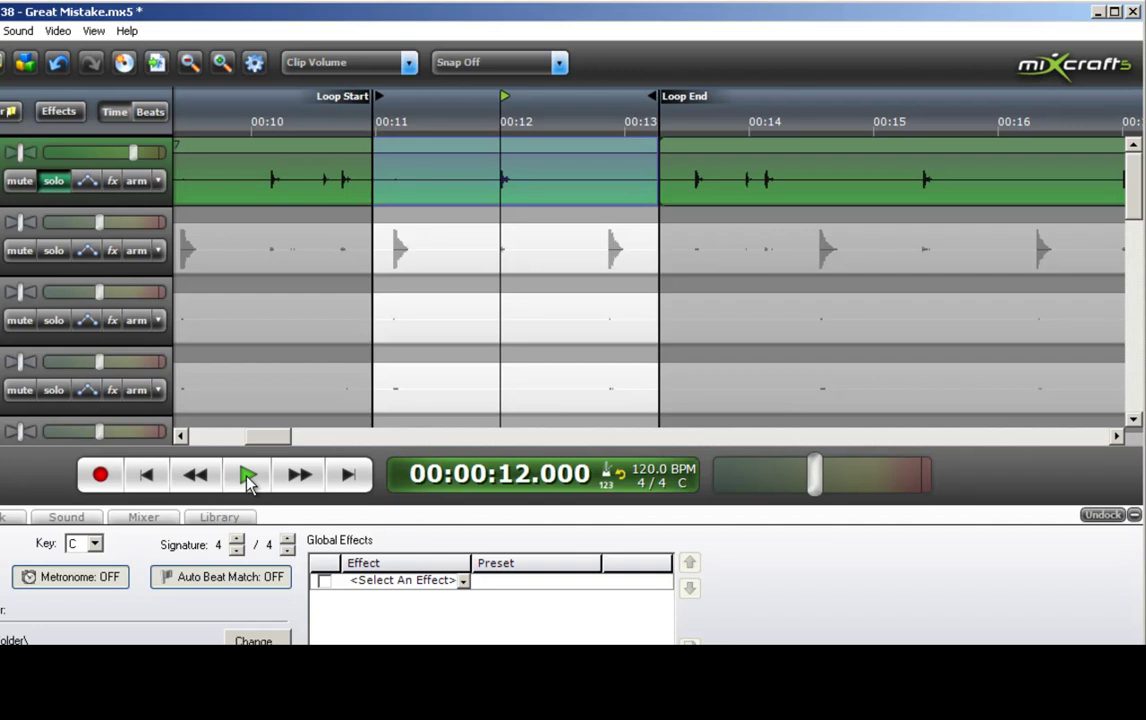
- Add the PSP MixGate2 effect to the Kick track and open its settings
{"action": "left_click", "coordinate": [113, 182]}
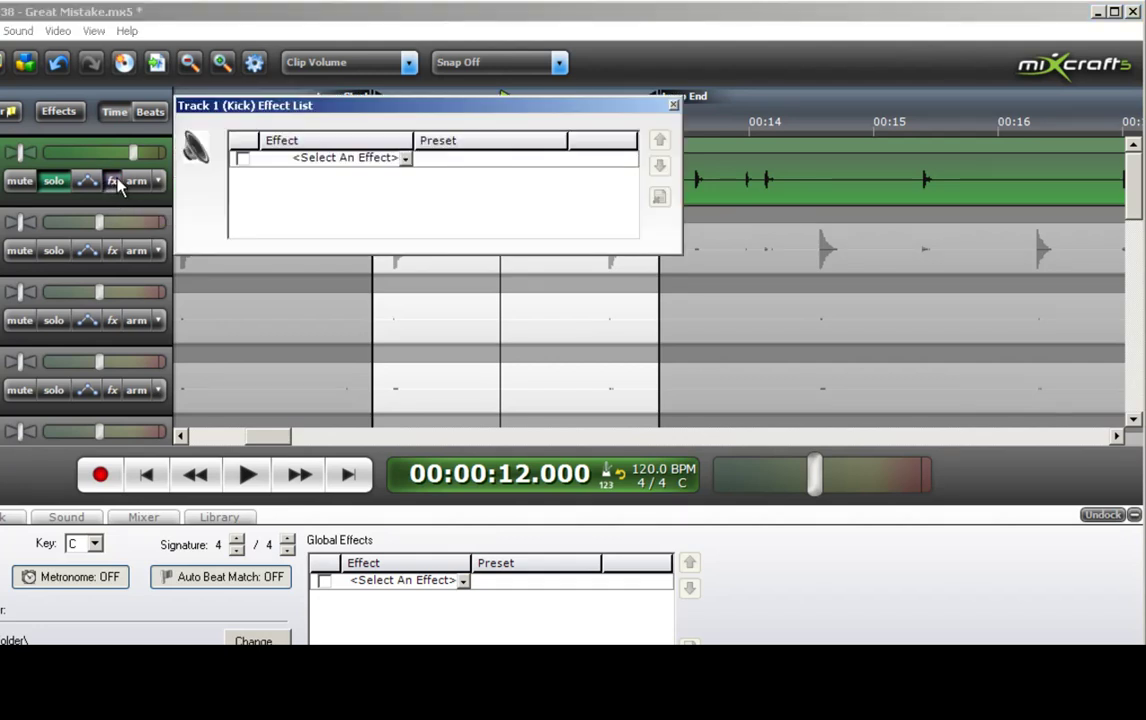
{"action": "left_click", "coordinate": [403, 161]}
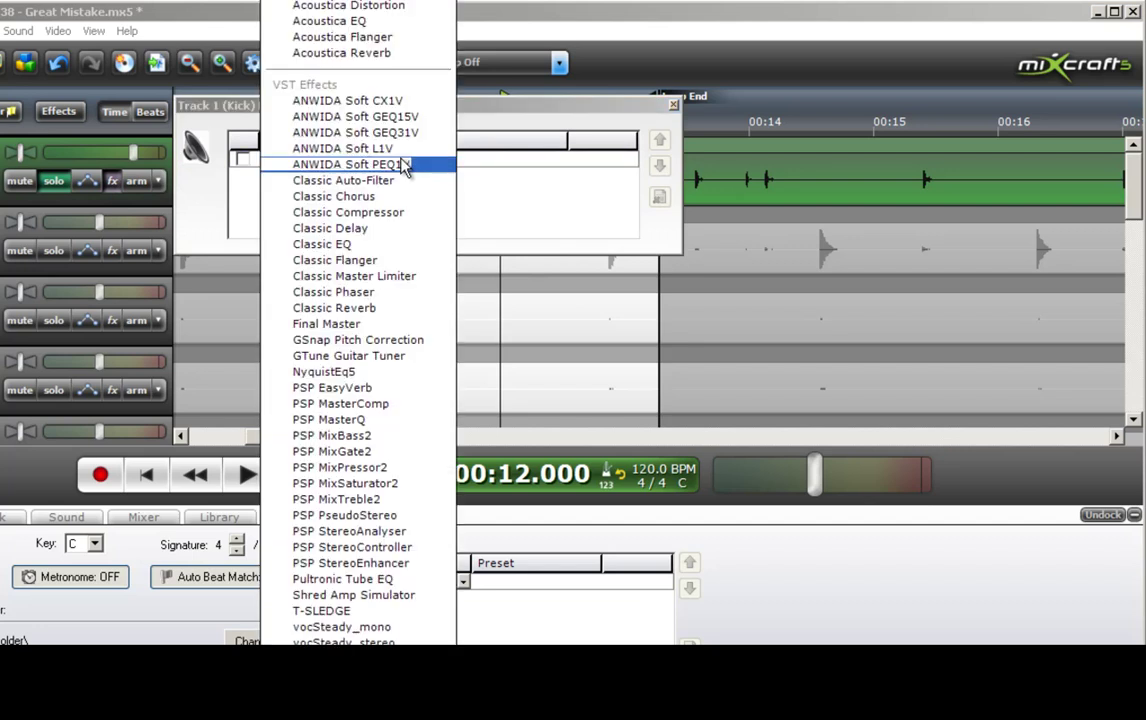
{"action": "left_click", "coordinate": [377, 453]}
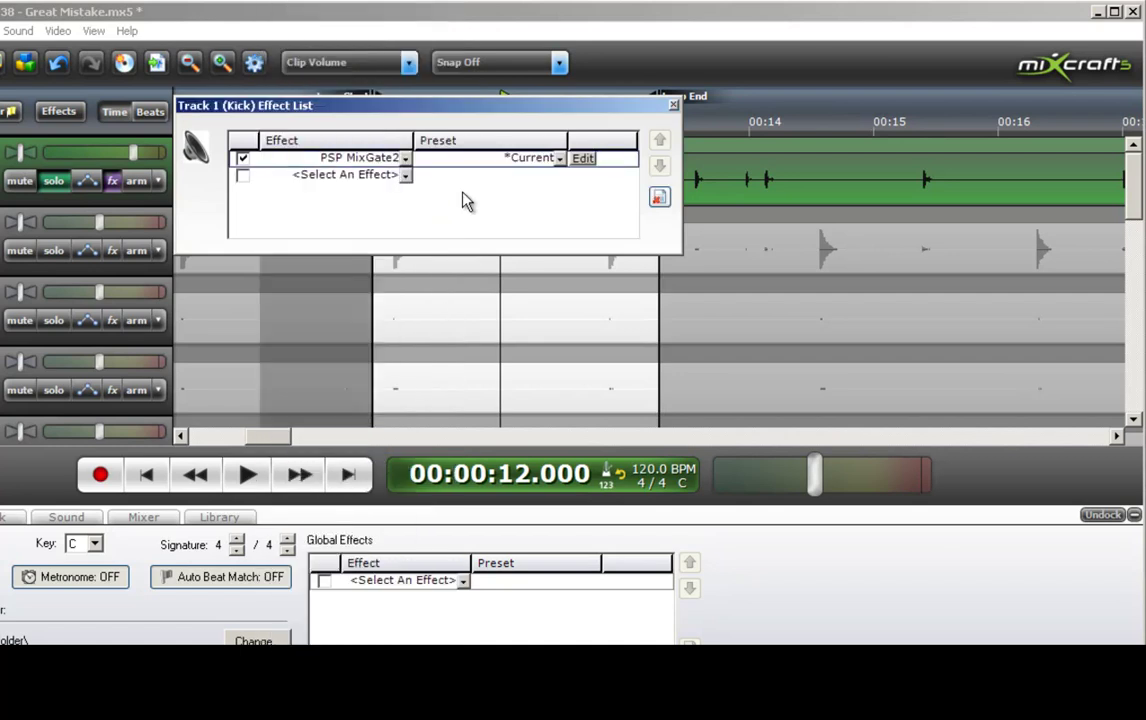
{"action": "left_click_drag", "start_coordinate": [502, 110], "coordinate": [765, 284]}
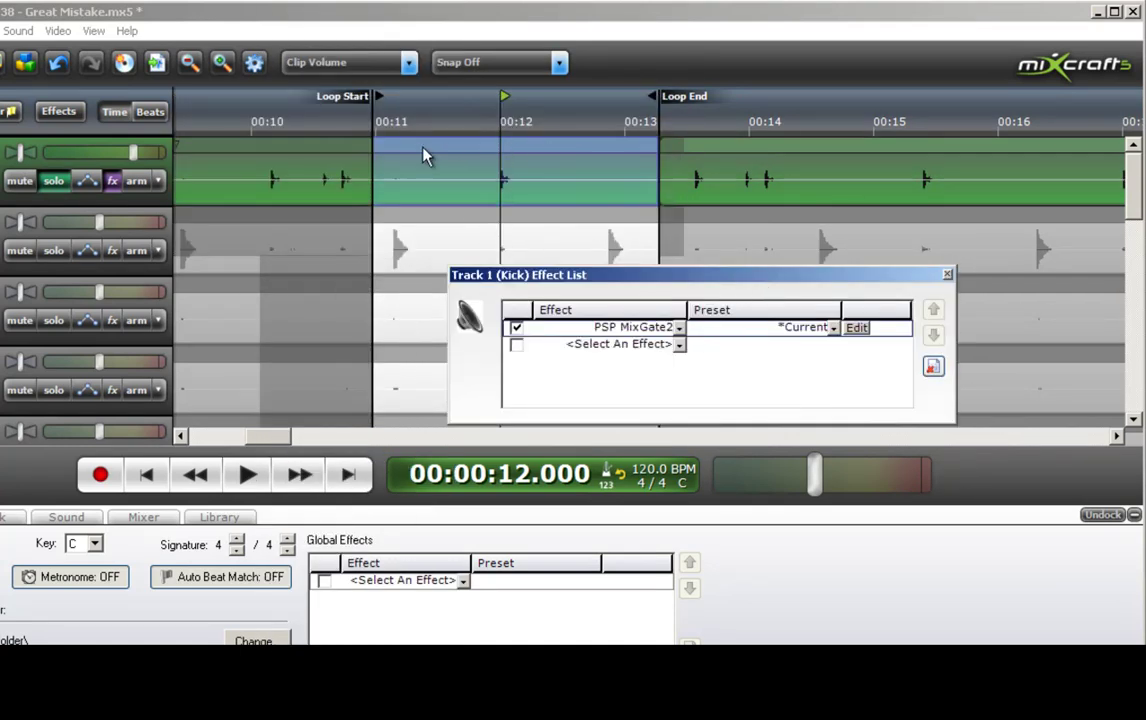
{"action": "left_click", "coordinate": [858, 330]}
- Load the "Kick Only - JLN" preset in the Kick track's PSP MixGate2, keeping its window clear of the Kick waveform
{"action": "left_click_drag", "start_coordinate": [548, 175], "coordinate": [866, 320]}
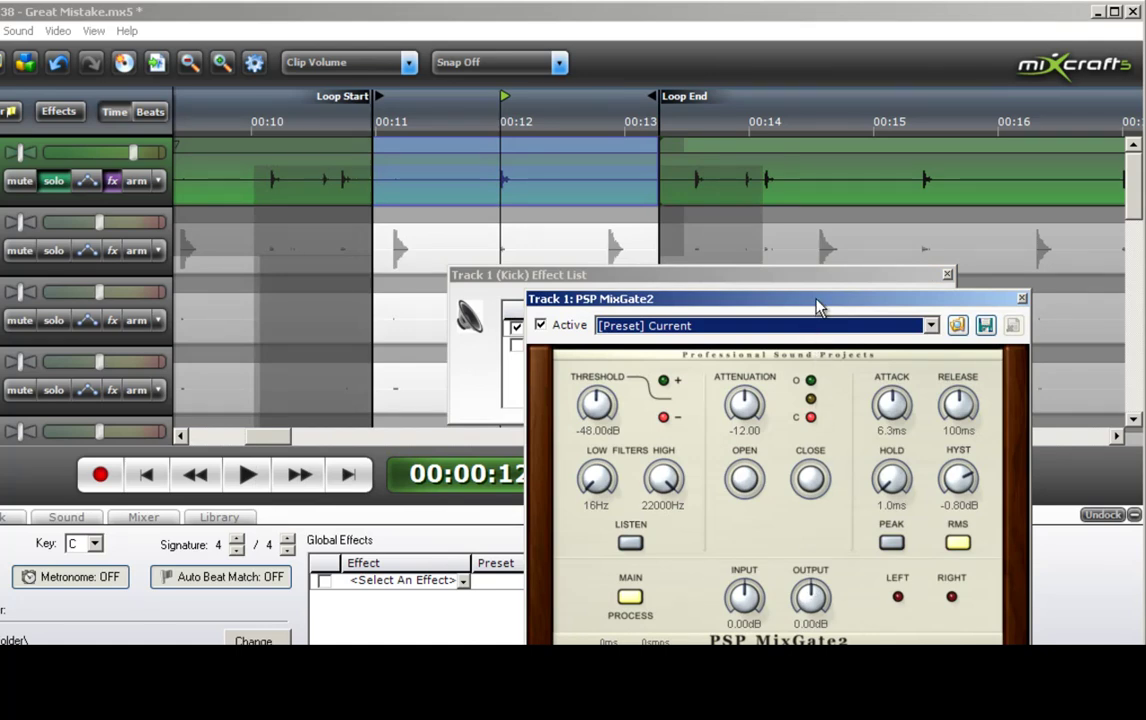
{"action": "left_click_drag", "start_coordinate": [735, 274], "coordinate": [192, 55]}
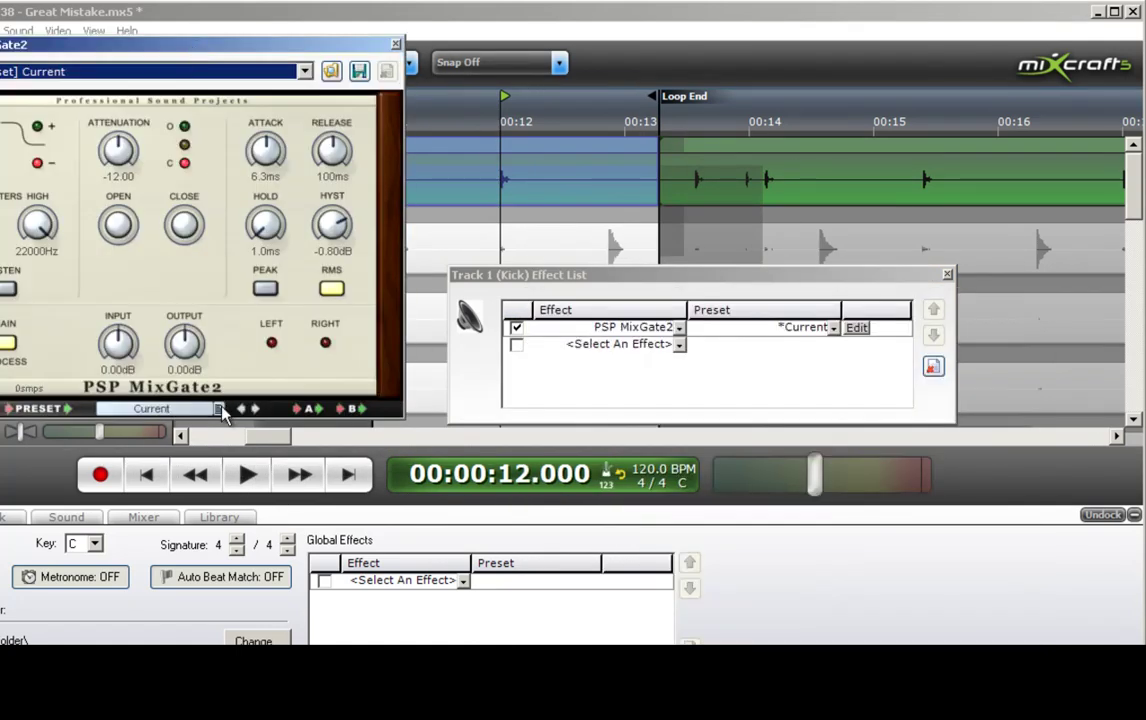
{"action": "left_click", "coordinate": [218, 409]}
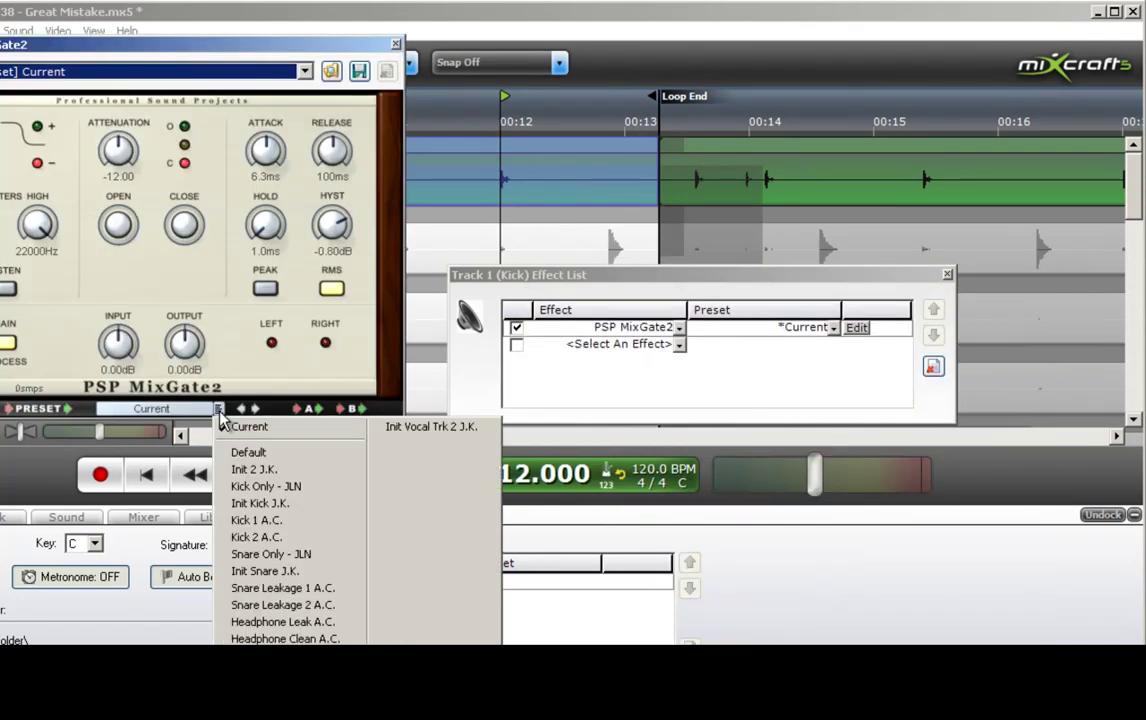
{"action": "left_click", "coordinate": [266, 487]}
{"action": "left_click_drag", "start_coordinate": [198, 58], "coordinate": [820, 268]}
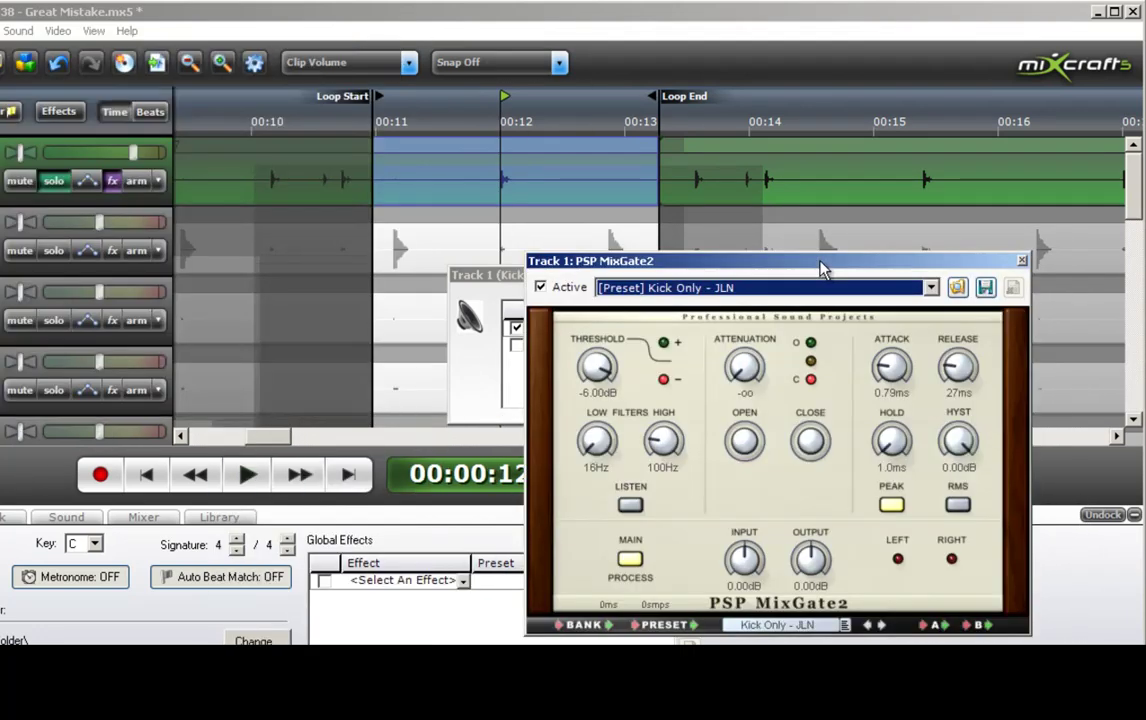
- Lower the kick gate's threshold to -22.75 dB while the loop plays, then close the effect windows and stop playback
{"action": "left_click", "coordinate": [249, 477]}
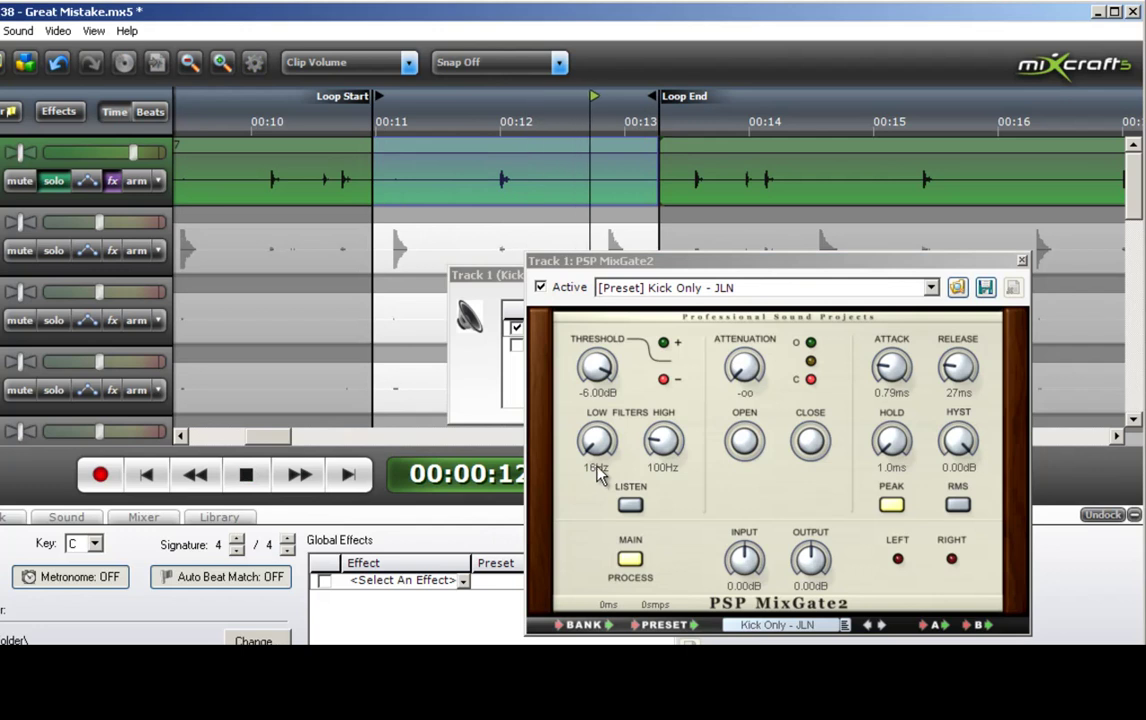
{"action": "left_click", "coordinate": [598, 372]}
{"action": "mouse_move", "coordinate": [598, 372]}
{"action": "left_mouse_down"}
{"action": "mouse_move", "coordinate": [599, 466]}
{"action": "mouse_move", "coordinate": [588, 390]}
{"action": "left_mouse_up"}
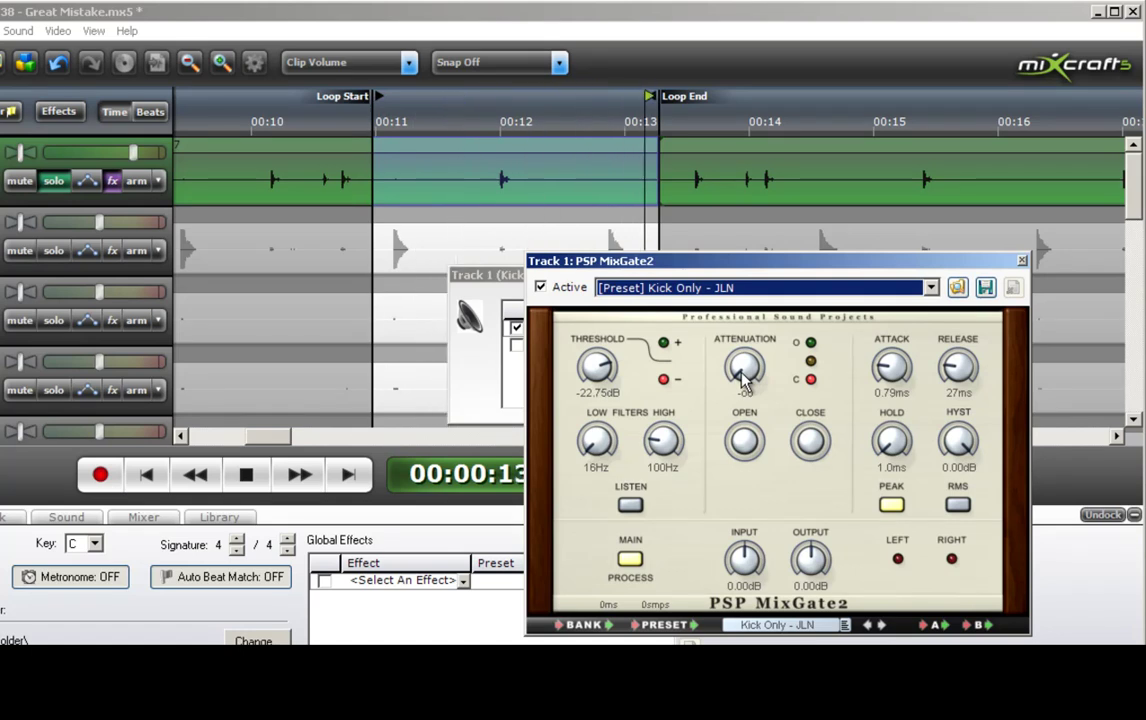
{"action": "left_click", "coordinate": [1021, 260]}
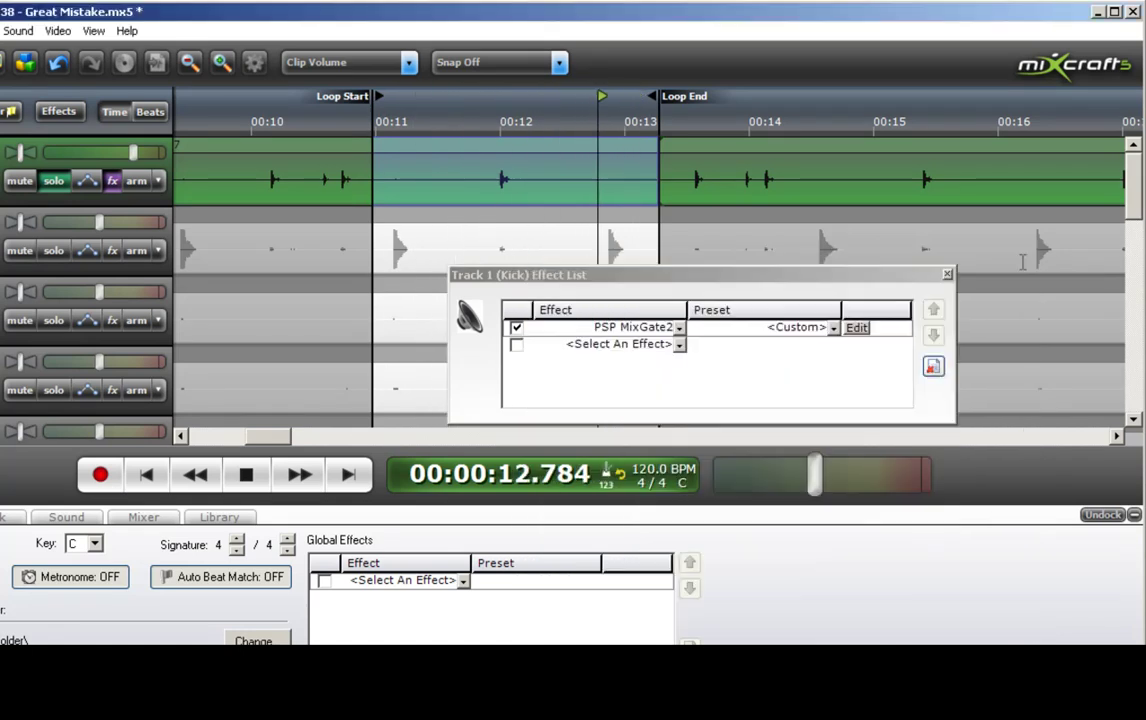
{"action": "left_click", "coordinate": [947, 274]}
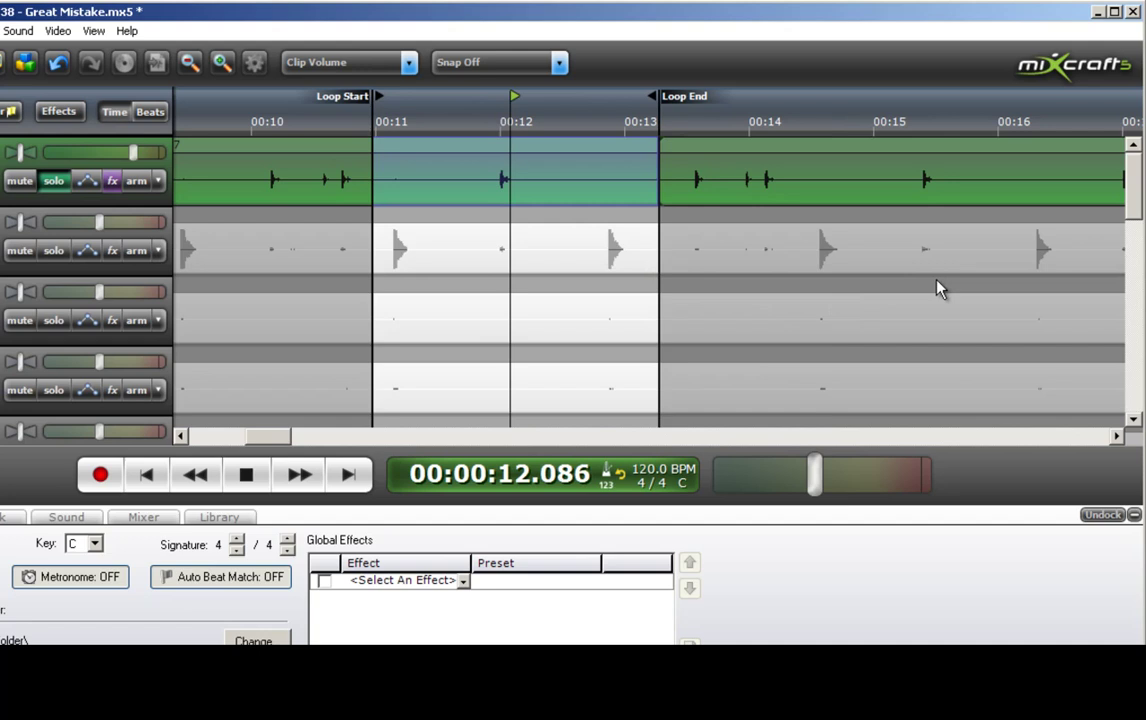
{"action": "left_click", "coordinate": [246, 476]}
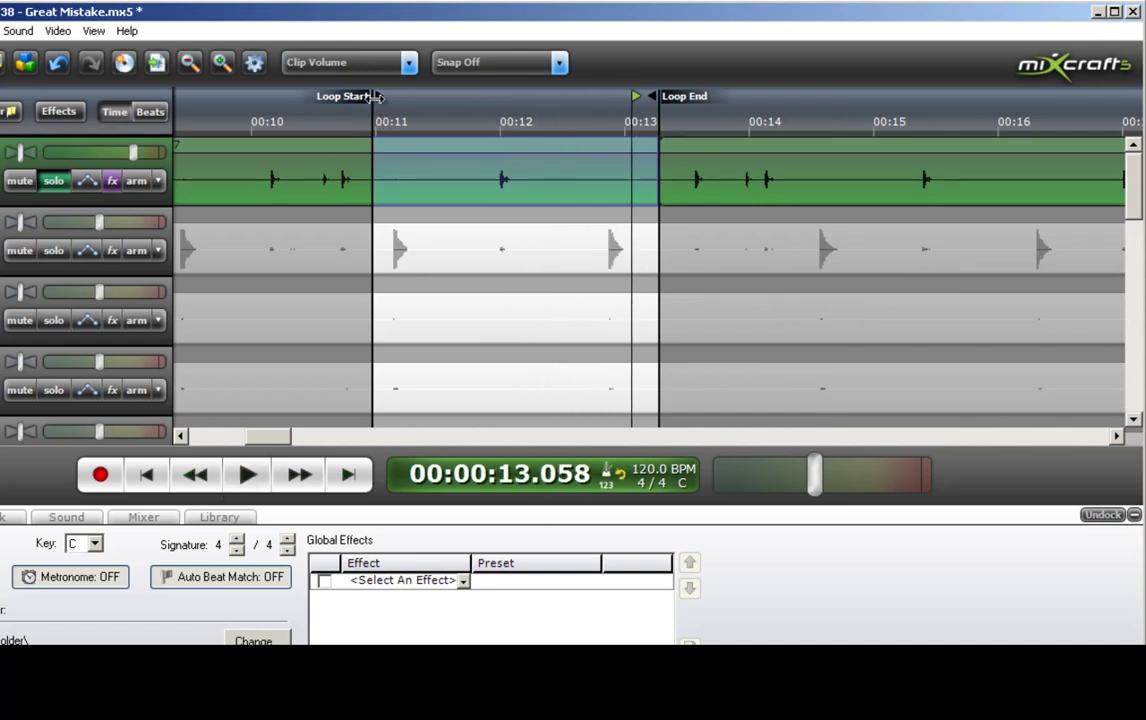
- Loop the Kick track's preceding section, from about 10.0 to 10.95 seconds, and listen to it
{"action": "left_click_drag", "start_coordinate": [362, 98], "coordinate": [247, 99]}
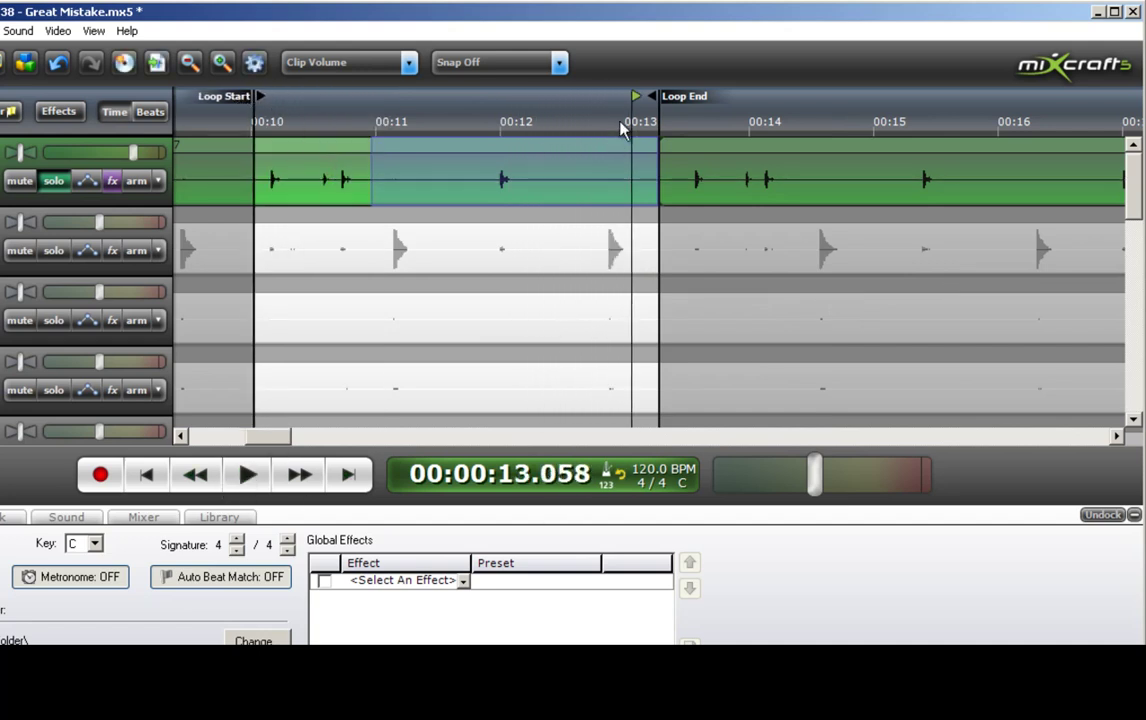
{"action": "left_click_drag", "start_coordinate": [652, 95], "coordinate": [371, 96]}
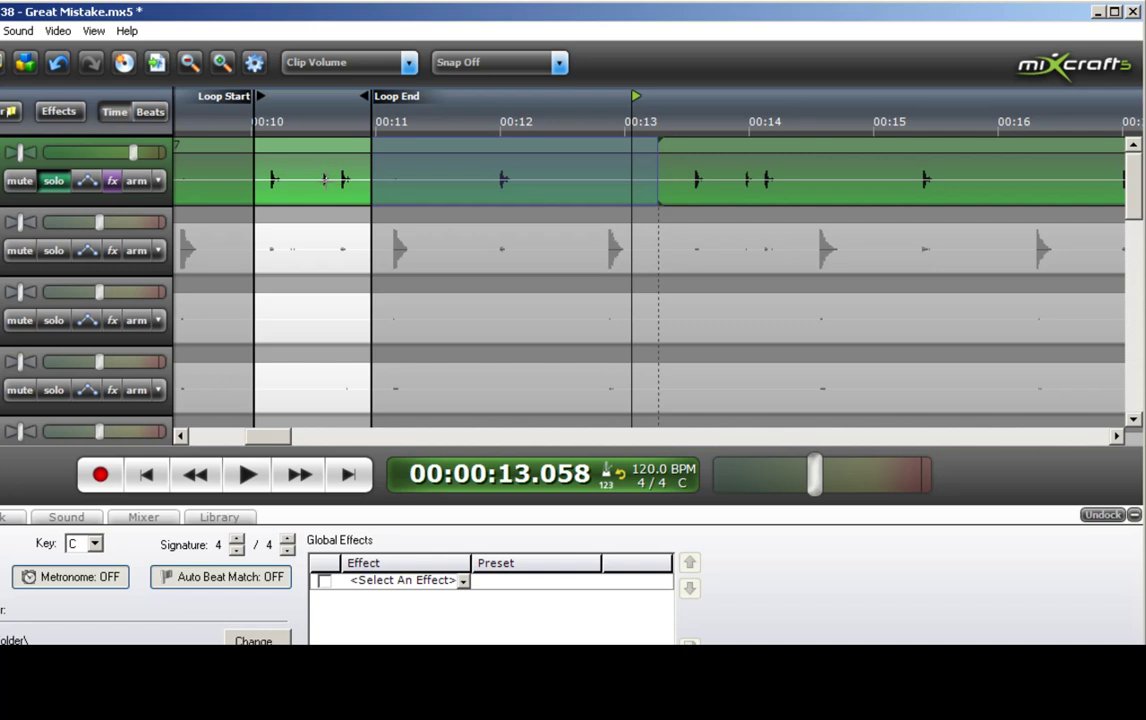
{"action": "left_click", "coordinate": [248, 475]}
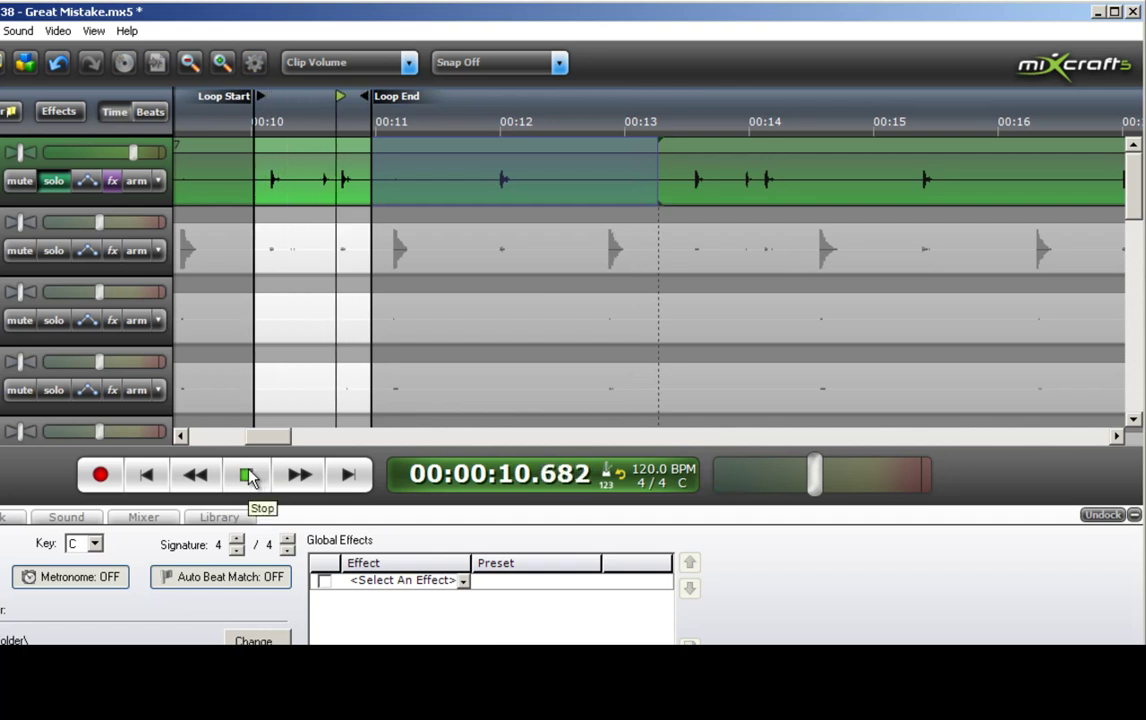
{"action": "left_click", "coordinate": [248, 475]}
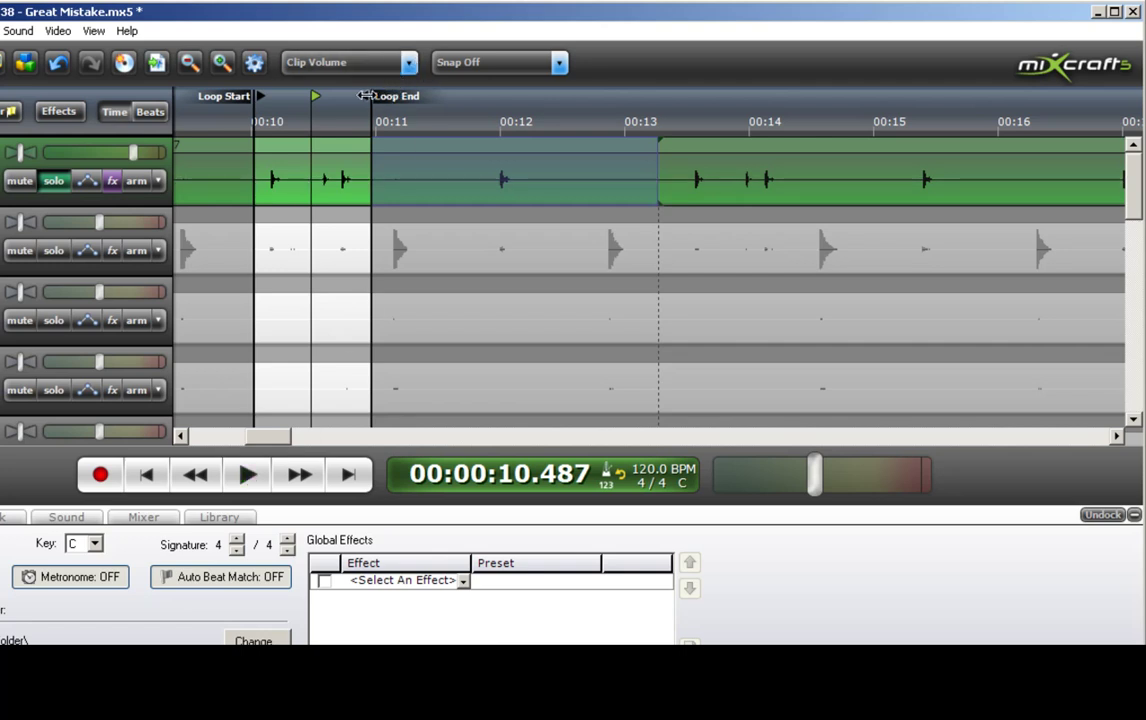
- Set the loop region to about 11.0 to 13.2 seconds, around the single kick hit, and start playback
{"action": "left_click_drag", "start_coordinate": [364, 96], "coordinate": [648, 96]}
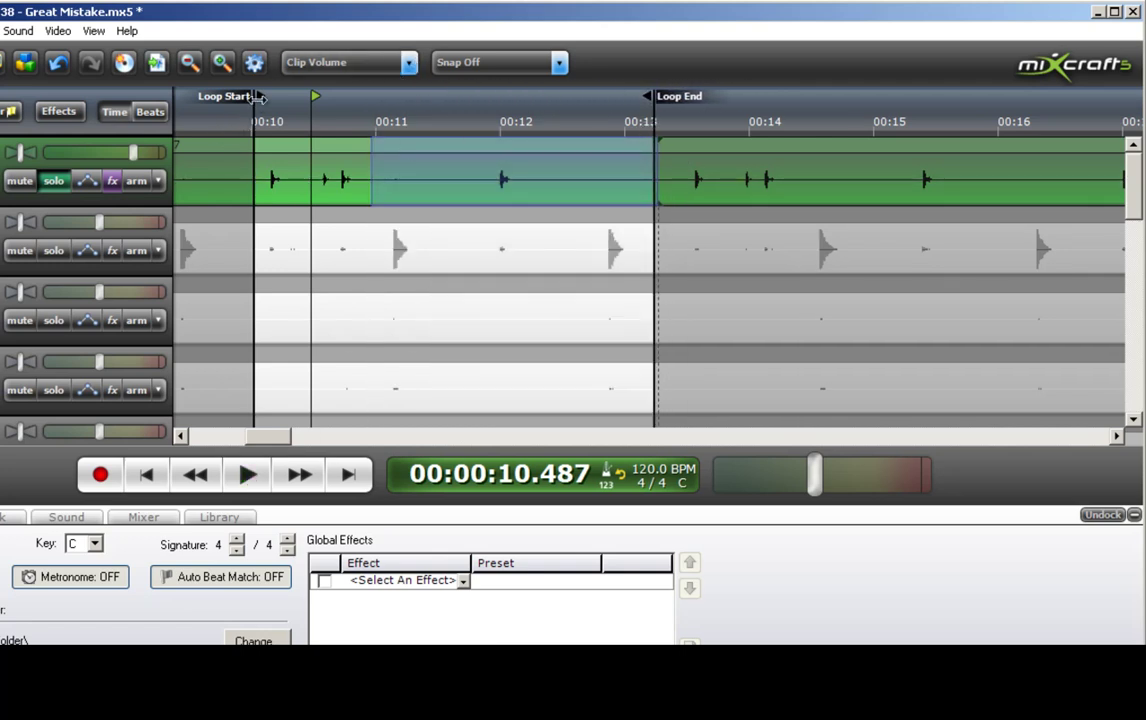
{"action": "mouse_move", "coordinate": [265, 96]}
{"action": "left_mouse_down"}
{"action": "mouse_move", "coordinate": [435, 96]}
{"action": "mouse_move", "coordinate": [381, 106]}
{"action": "left_mouse_up"}
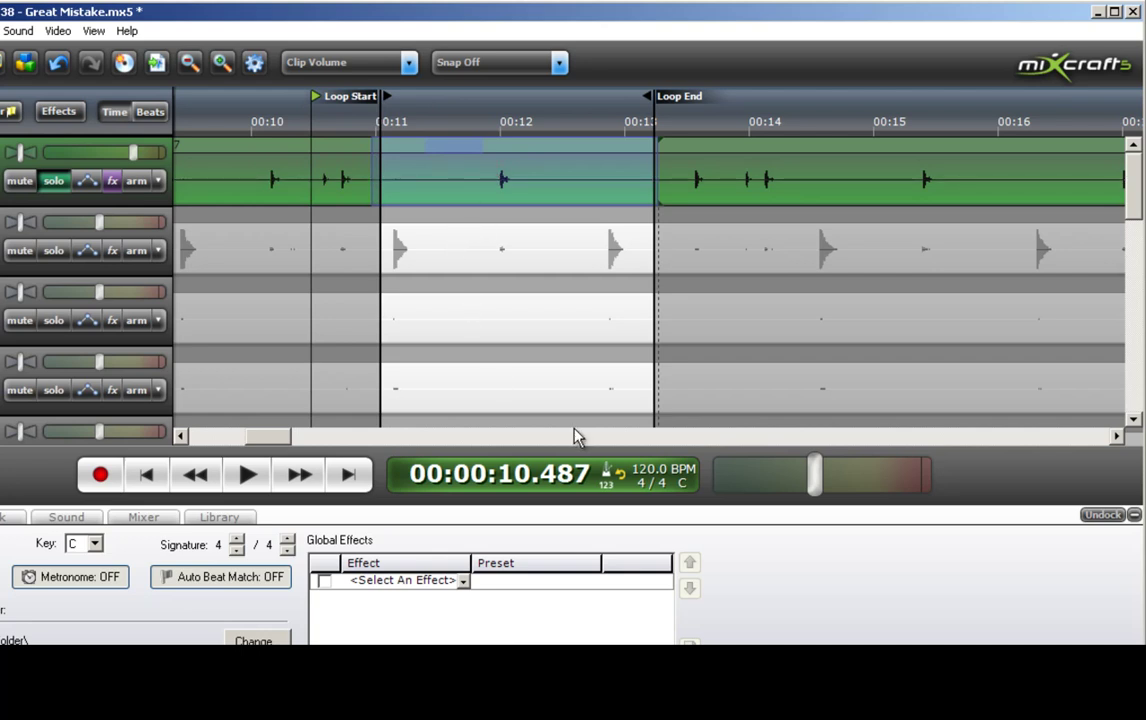
{"action": "left_click", "coordinate": [248, 475]}
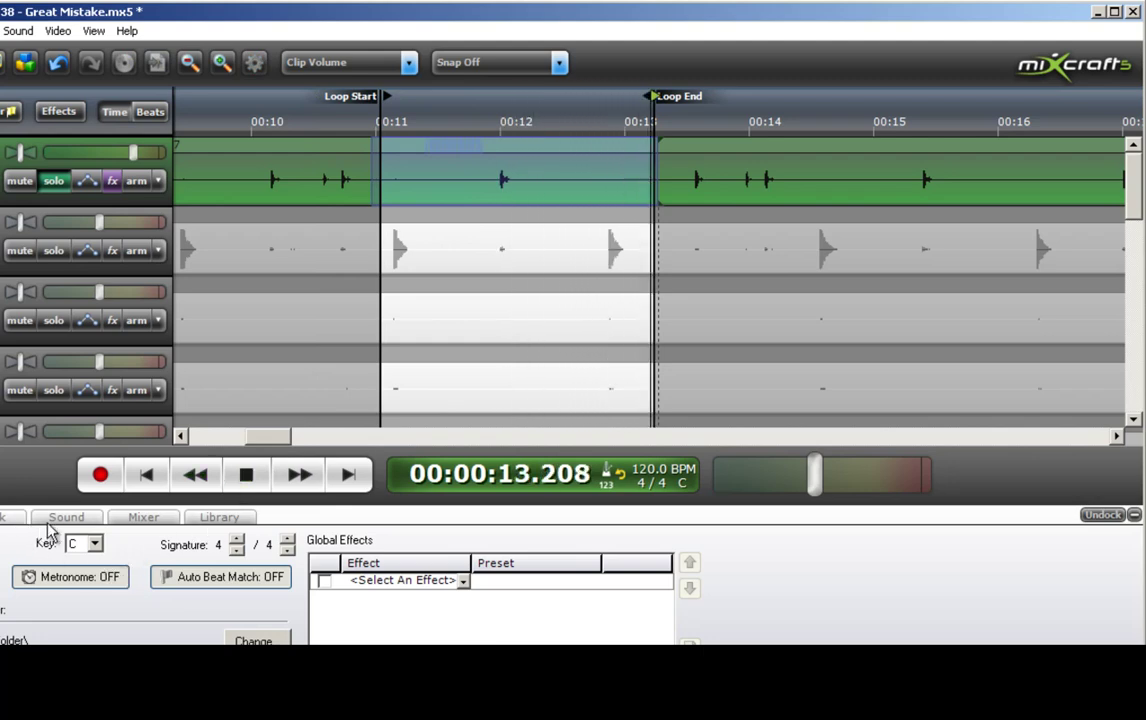
- In the mixer, cut the Kick channel's Mid EQ strongly and boost its Hi EQ slightly while listening, stopping playback when done
{"action": "left_click", "coordinate": [133, 518]}
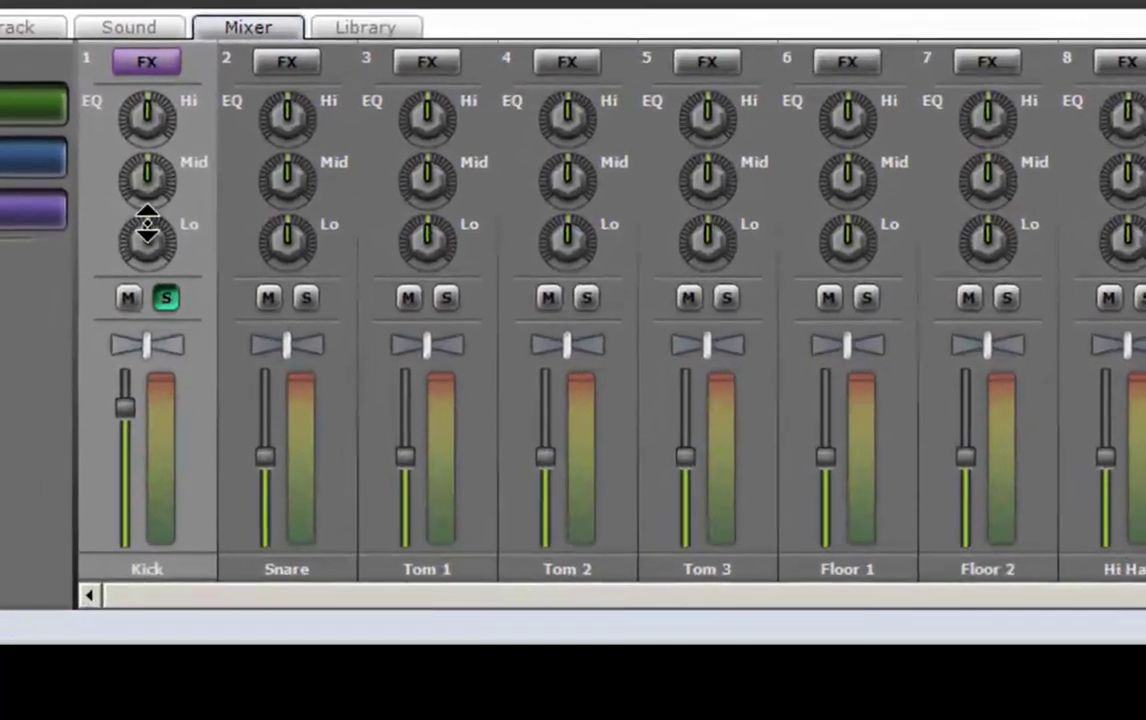
{"action": "mouse_move", "coordinate": [165, 172]}
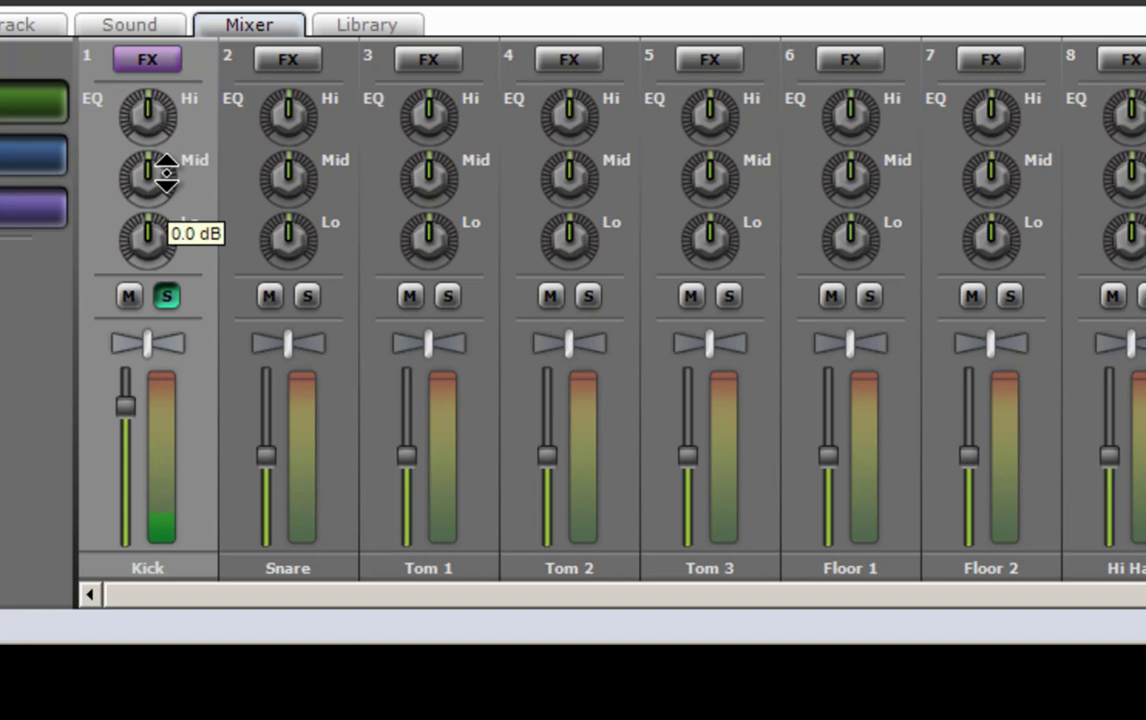
{"action": "left_click_drag", "start_coordinate": [146, 171], "coordinate": [144, 217]}
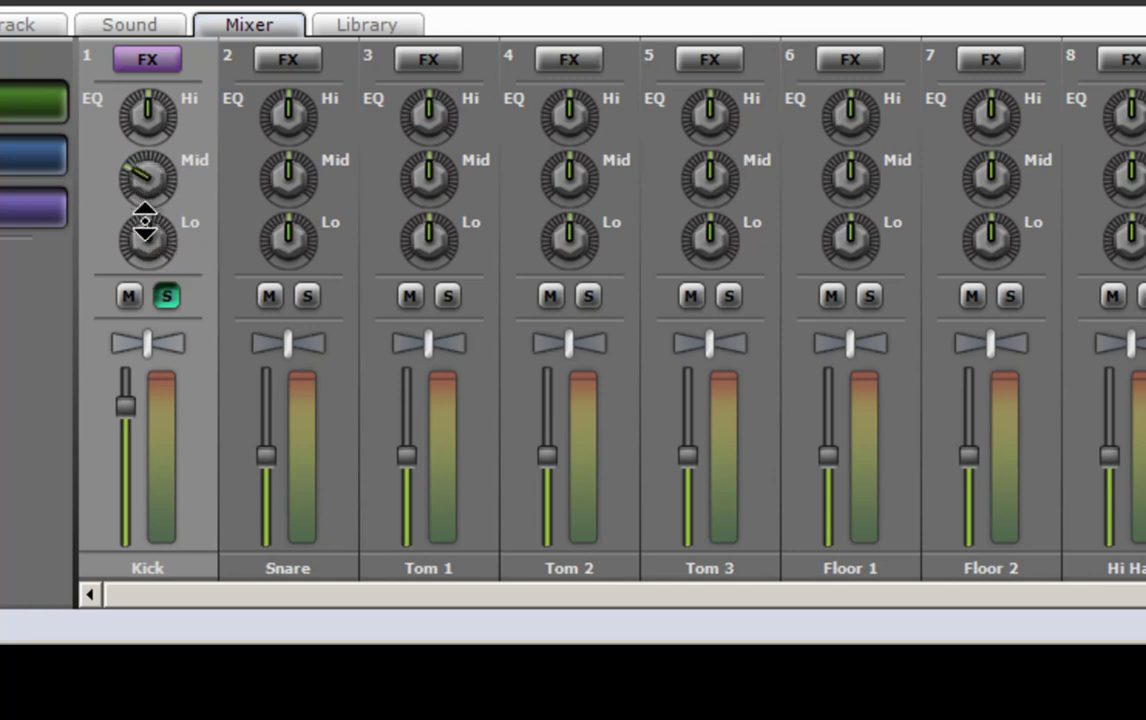
{"action": "left_click_drag", "start_coordinate": [149, 118], "coordinate": [159, 104]}
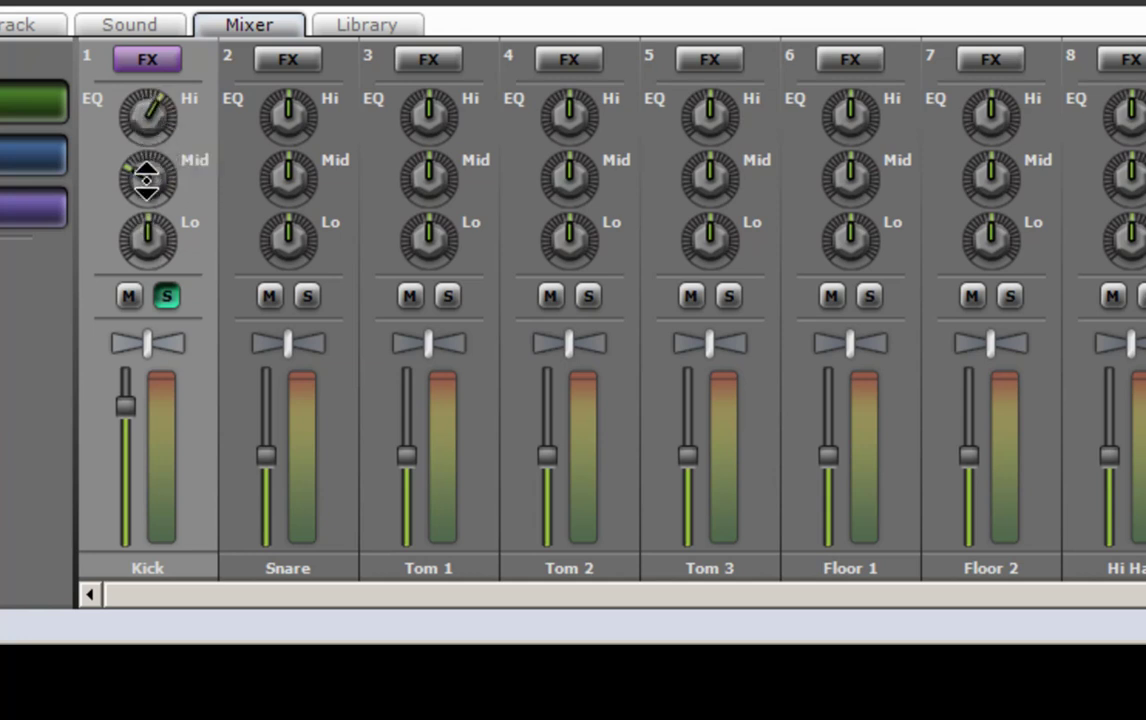
{"action": "left_click_drag", "start_coordinate": [146, 179], "coordinate": [149, 180]}
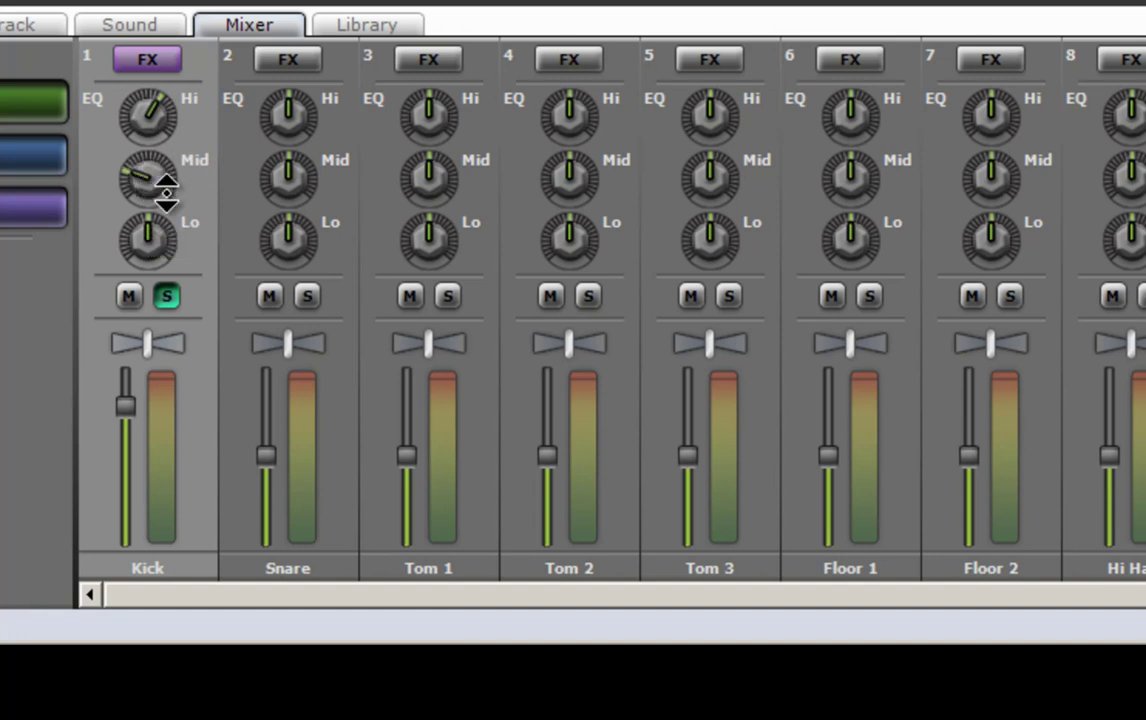
{"action": "left_click_drag", "start_coordinate": [148, 180], "coordinate": [149, 177]}
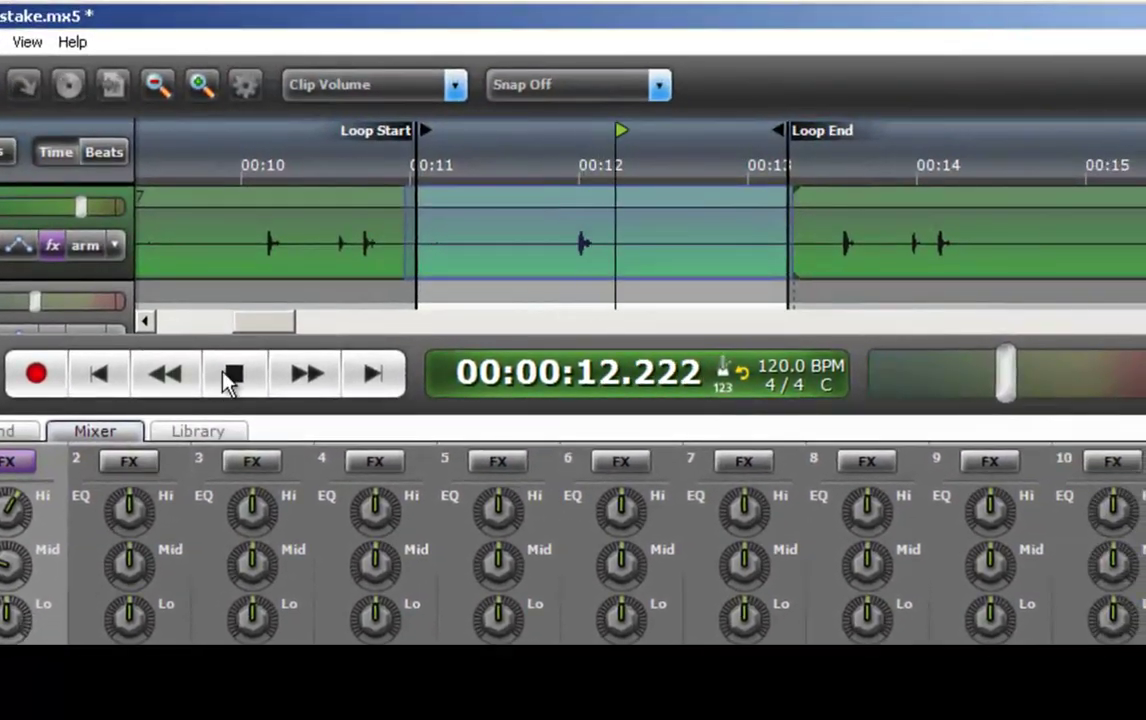
{"action": "left_click", "coordinate": [266, 303]}
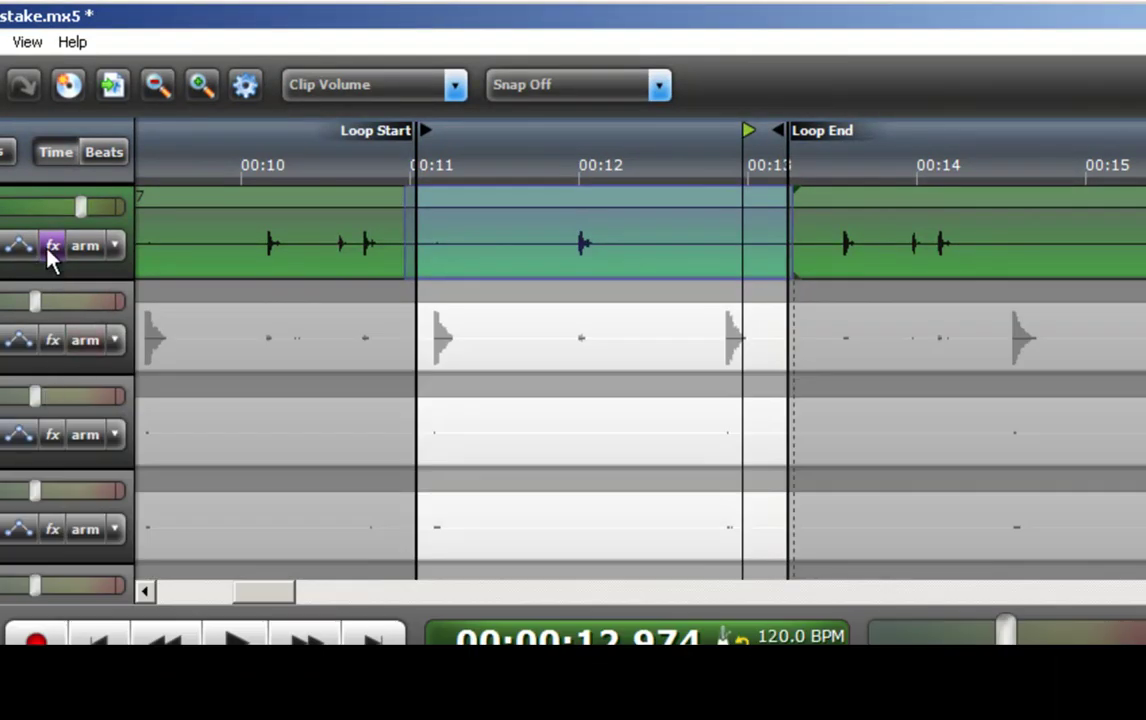
- Add the ANWIDA Soft GEQ31V equalizer after the gate on the Kick track, keeping the effect list clear of the waveform
{"action": "left_click", "coordinate": [53, 246]}
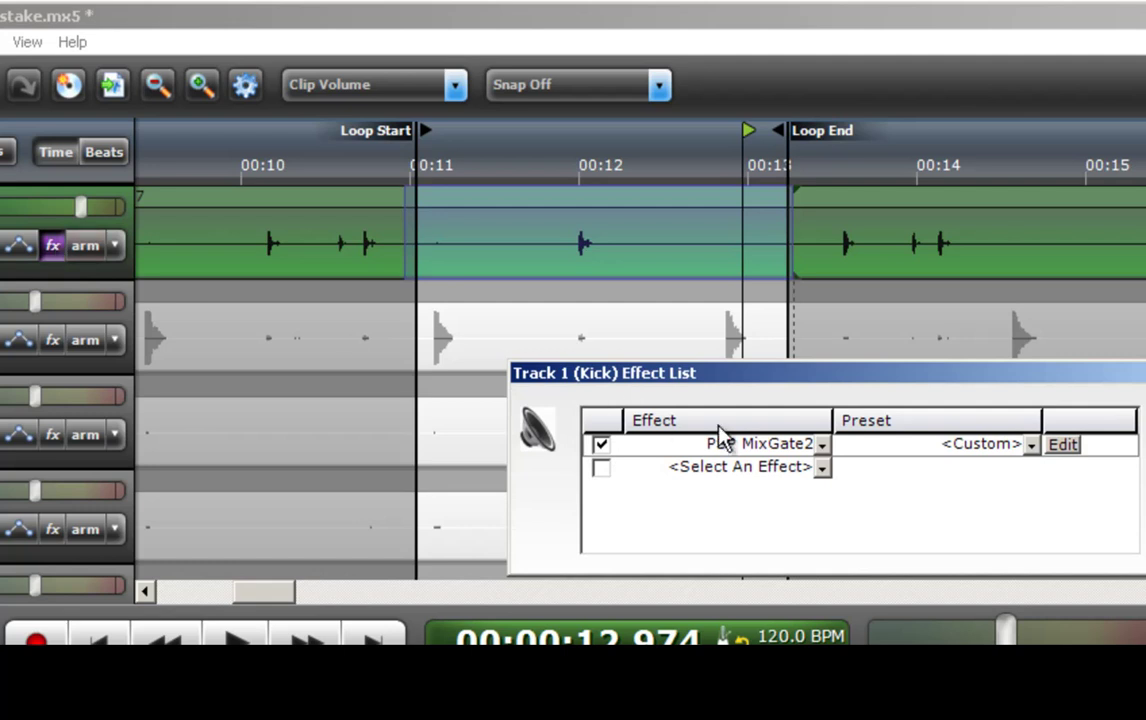
{"action": "left_click", "coordinate": [790, 478]}
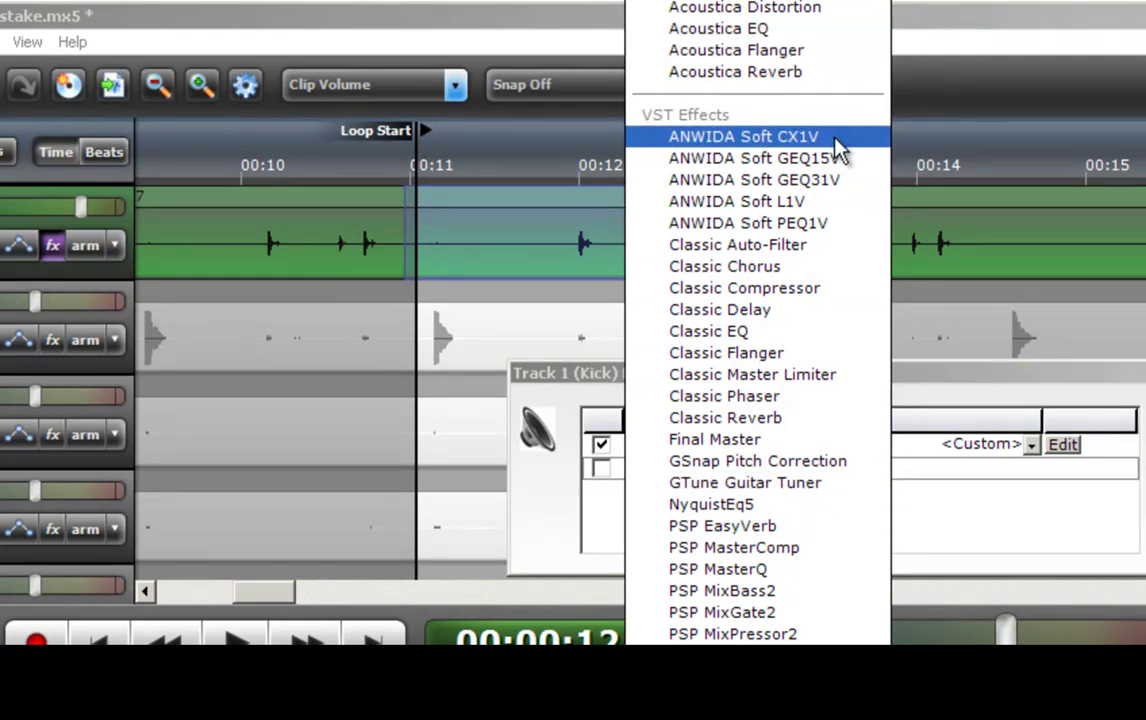
{"action": "left_click", "coordinate": [786, 180]}
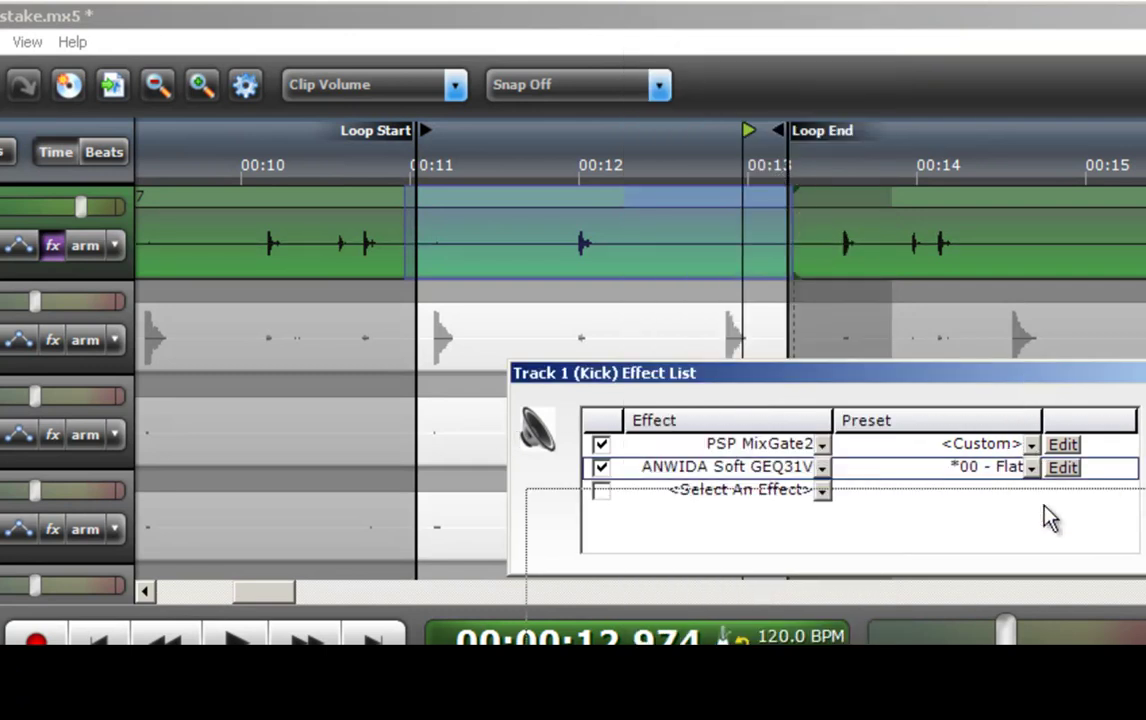
{"action": "left_click_drag", "start_coordinate": [824, 456], "coordinate": [580, 485]}
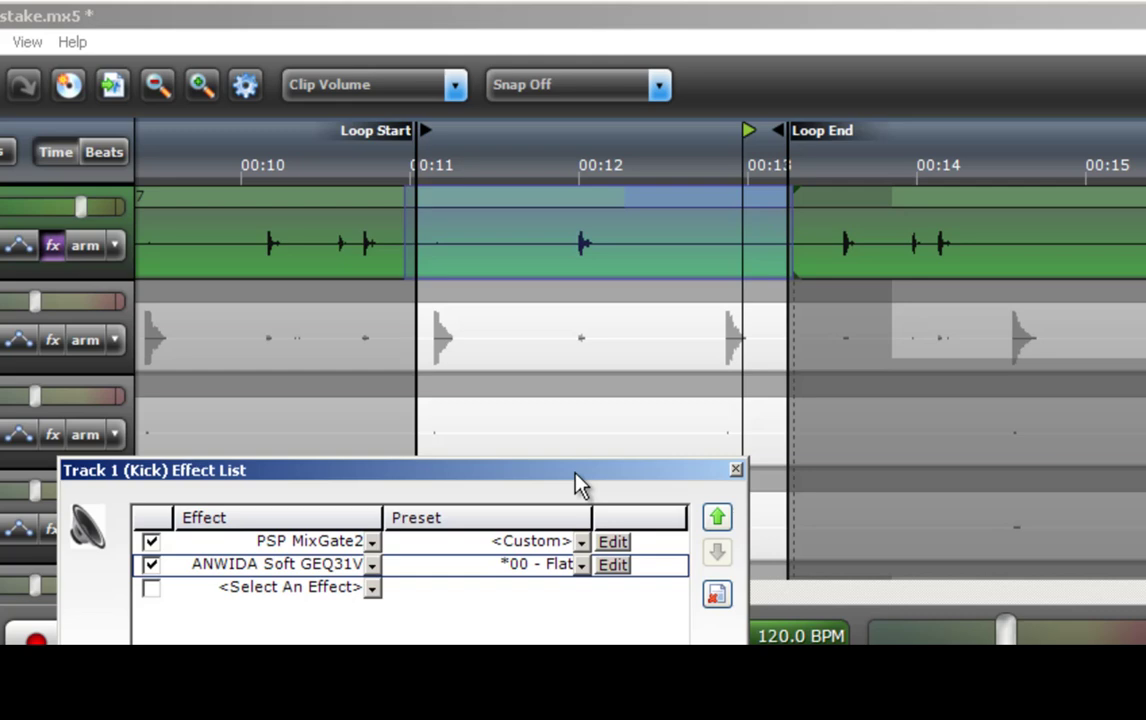
{"action": "left_click_drag", "start_coordinate": [545, 481], "coordinate": [808, 532]}
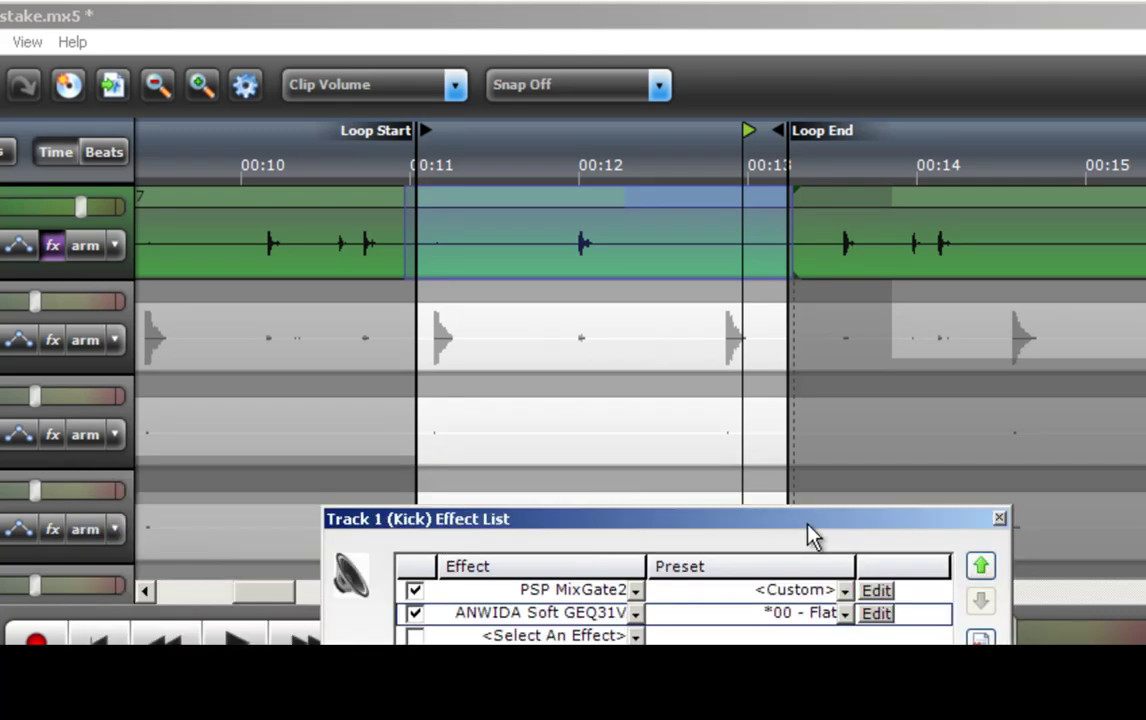
- Open the Kick track's GEQ31V equalizer with the loop playing, and place its window below the Kick waveform
{"action": "left_click", "coordinate": [876, 613]}
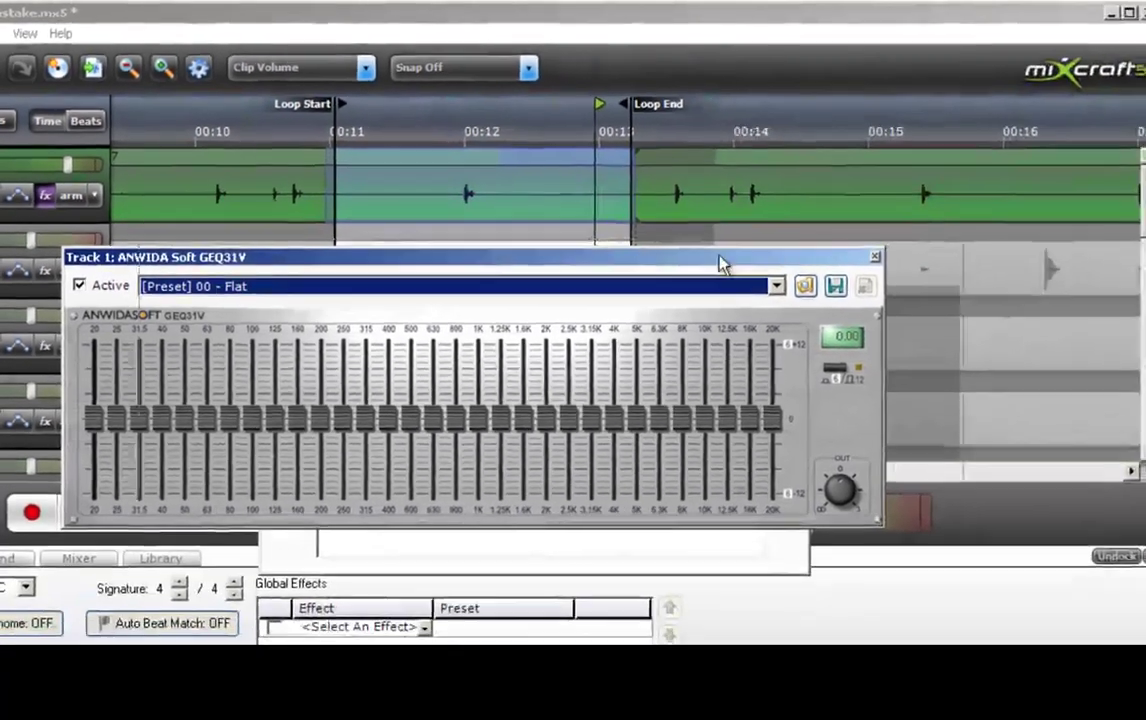
{"action": "left_click_drag", "start_coordinate": [862, 317], "coordinate": [1074, 246]}
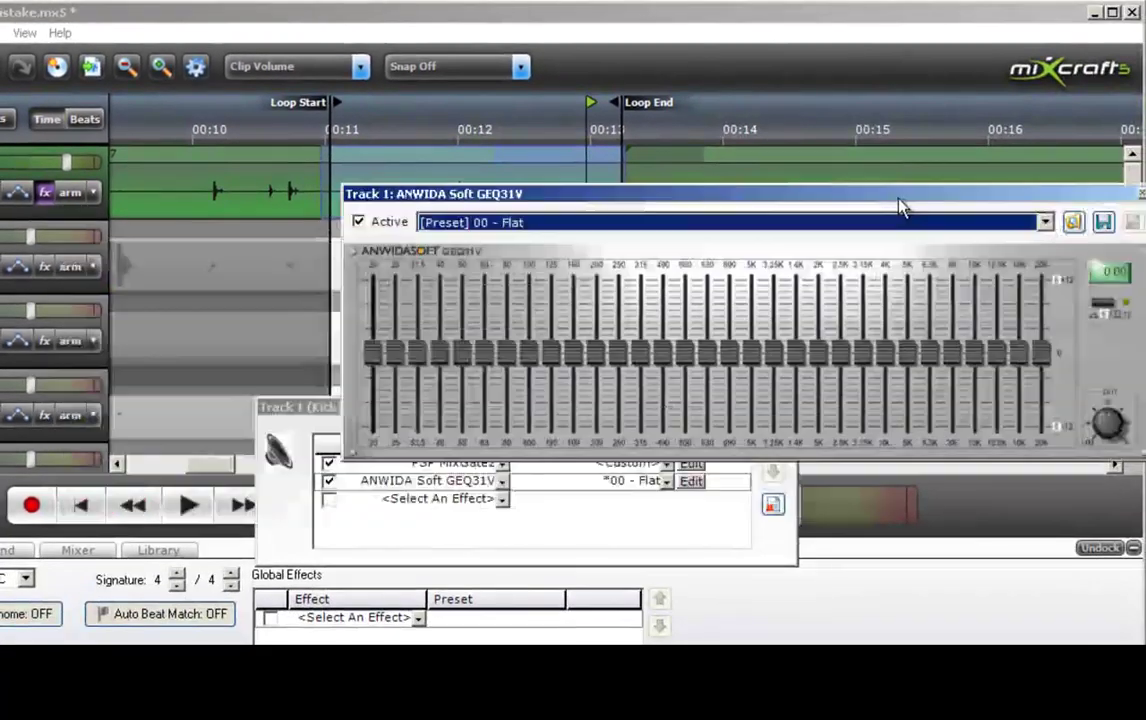
{"action": "left_click", "coordinate": [186, 506]}
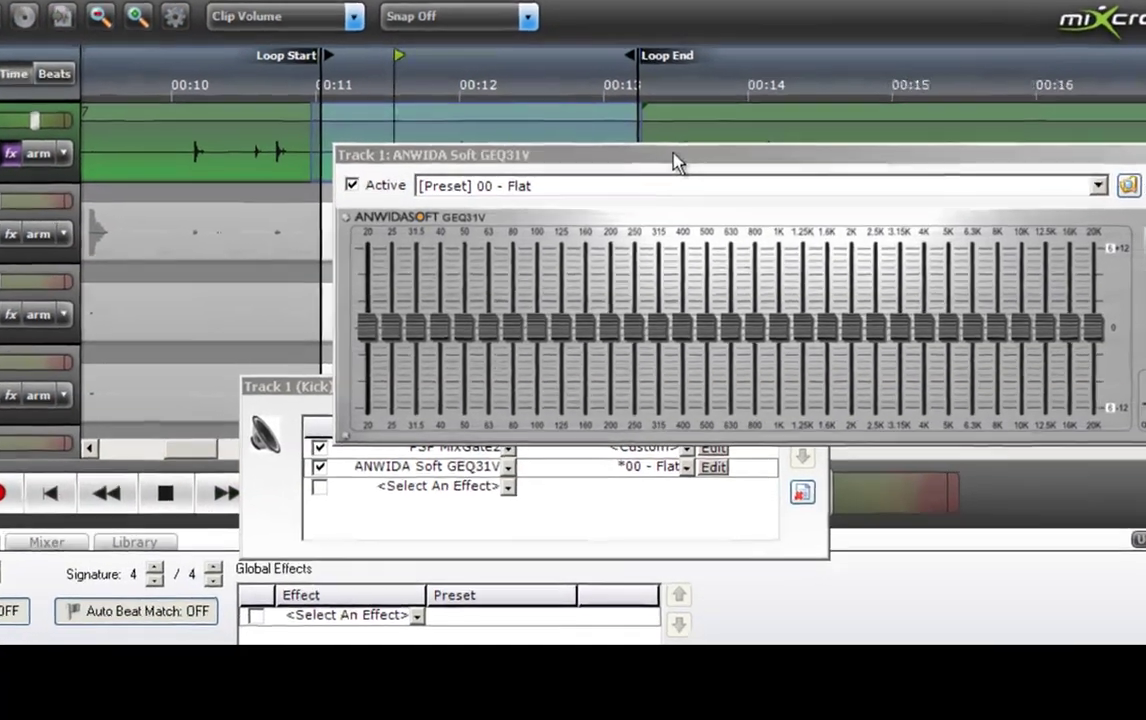
{"action": "left_click_drag", "start_coordinate": [668, 200], "coordinate": [479, 300]}
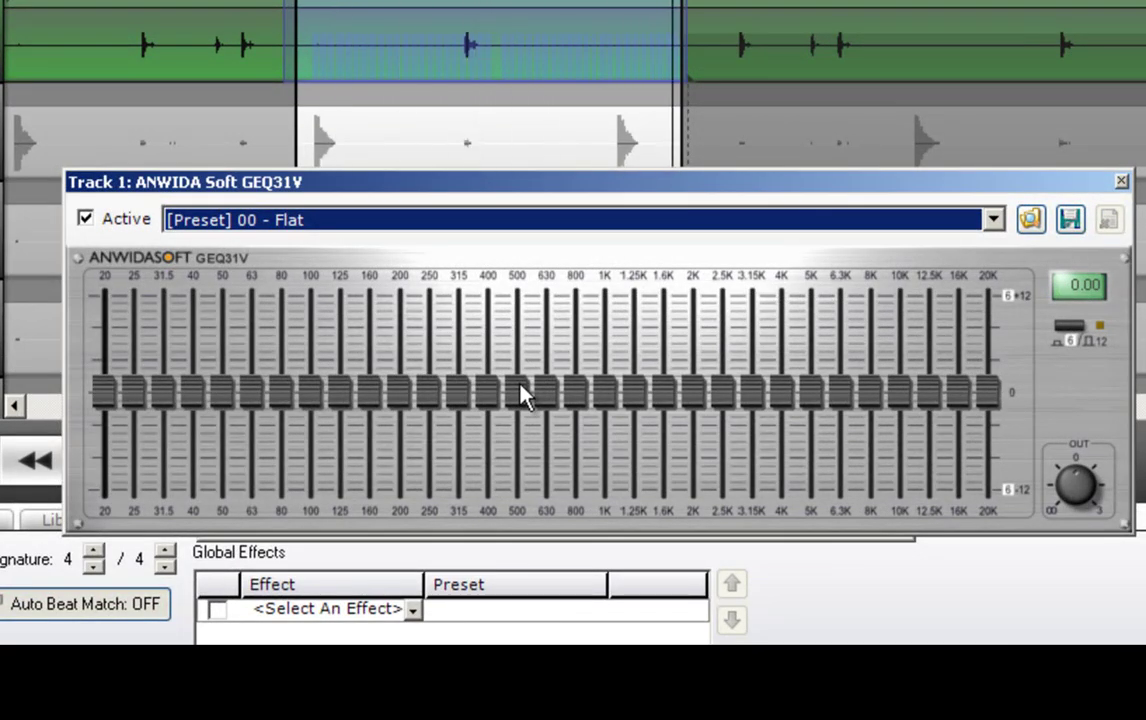
- Audition 500 Hz at +12 dB and -12 dB, leaving it near -12, and cut 630 Hz to about -6 dB and 800 Hz to -2.89 dB
{"action": "left_click_drag", "start_coordinate": [522, 393], "coordinate": [514, 290]}
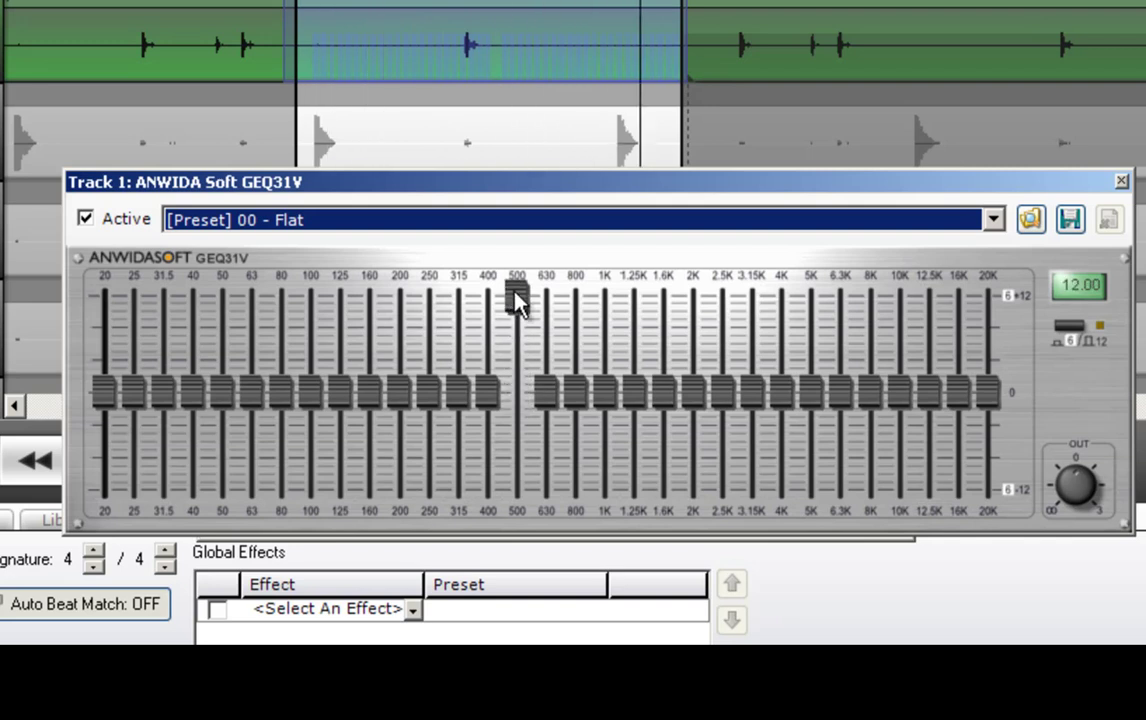
{"action": "left_click_drag", "start_coordinate": [517, 298], "coordinate": [529, 505]}
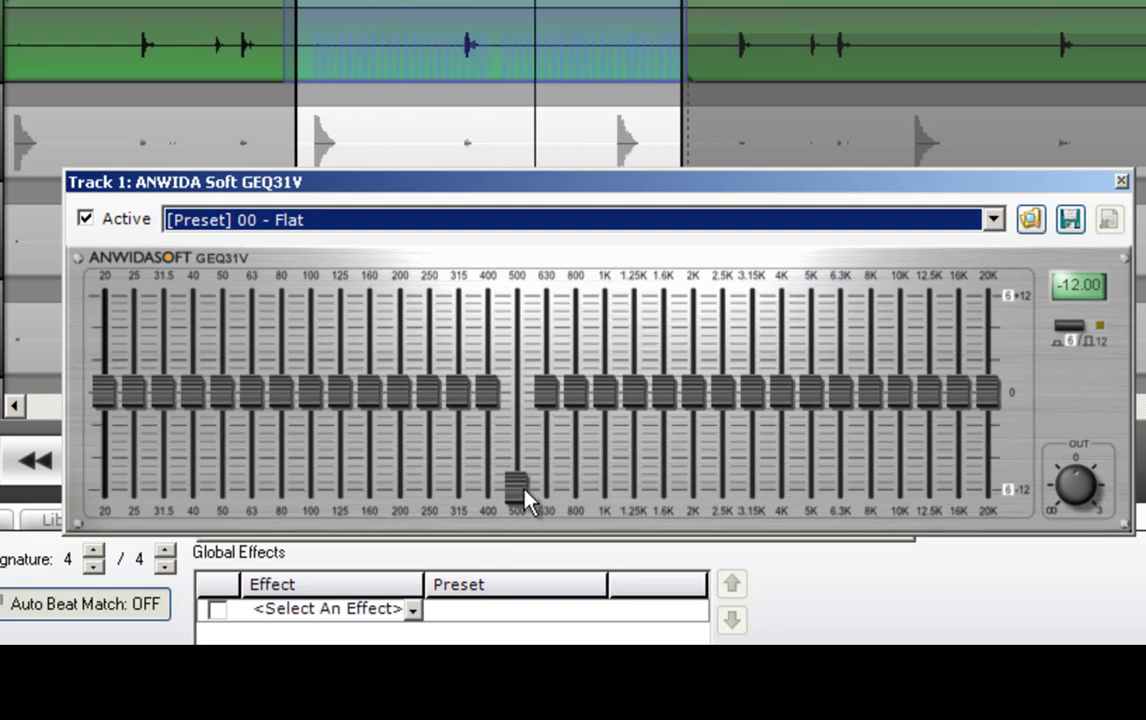
{"action": "left_click_drag", "start_coordinate": [557, 402], "coordinate": [587, 427]}
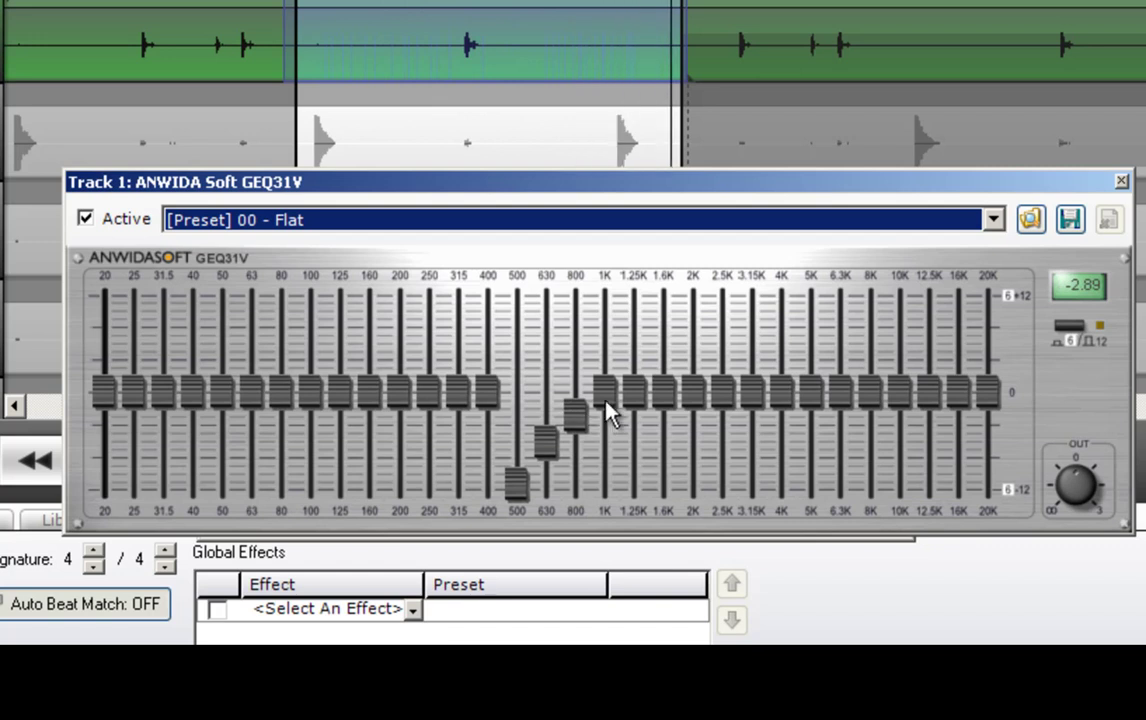
- Audition the 1 kHz band at +12 and -12 dB, settle it at -9.02 dB, and cut 1.25 kHz to -4.82 dB
{"action": "left_click_drag", "start_coordinate": [607, 400], "coordinate": [617, 298]}
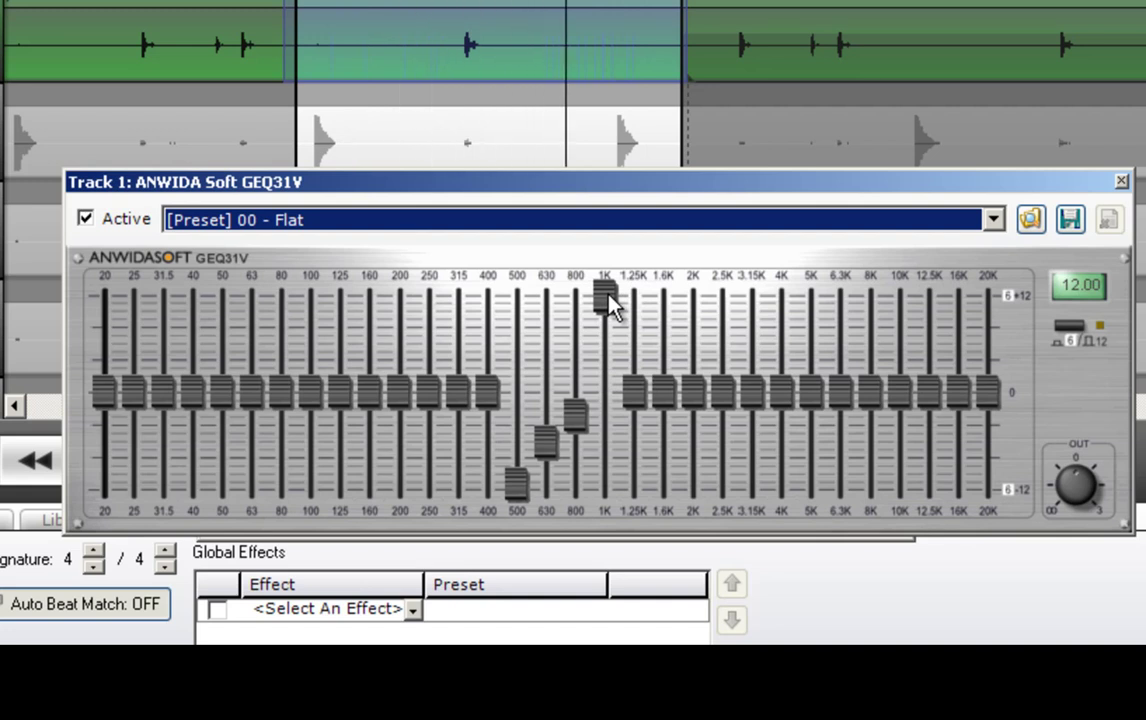
{"action": "left_click_drag", "start_coordinate": [612, 305], "coordinate": [613, 512]}
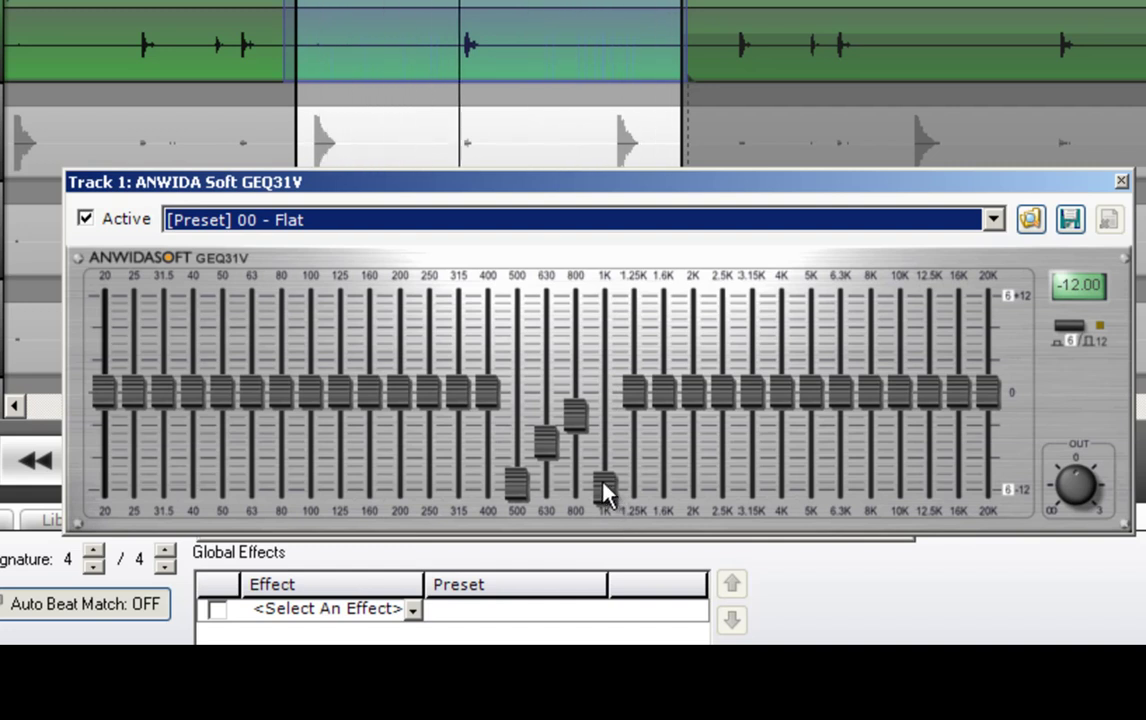
{"action": "left_click_drag", "start_coordinate": [605, 490], "coordinate": [610, 472]}
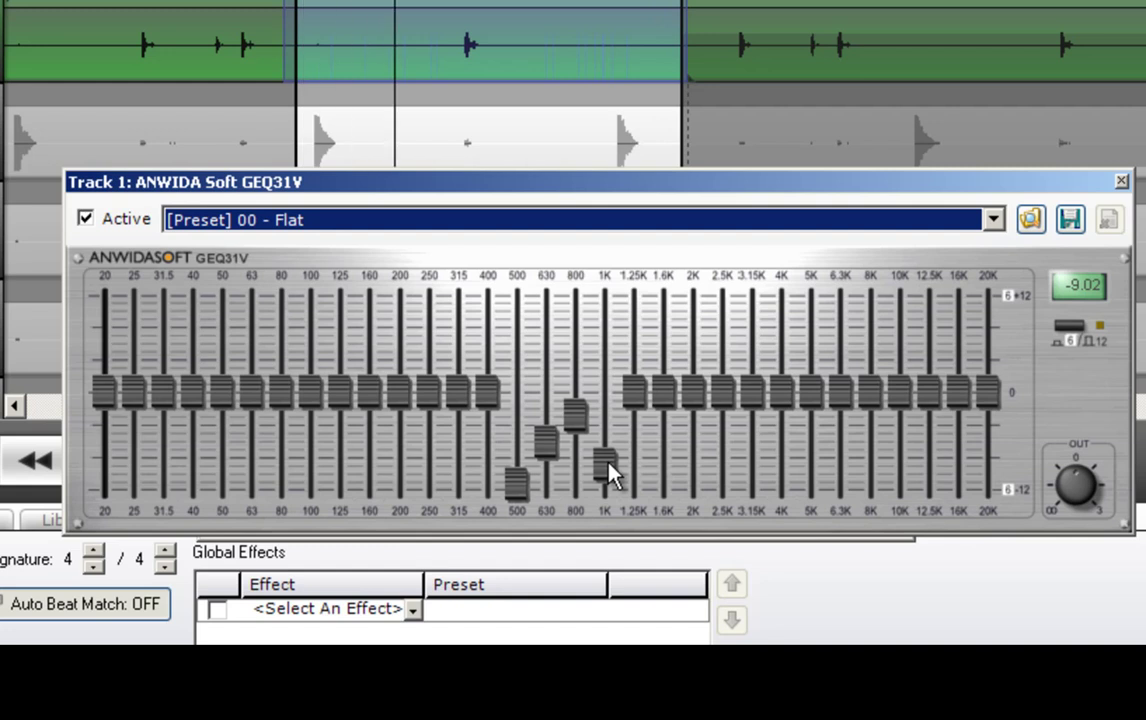
{"action": "left_click_drag", "start_coordinate": [640, 394], "coordinate": [643, 441]}
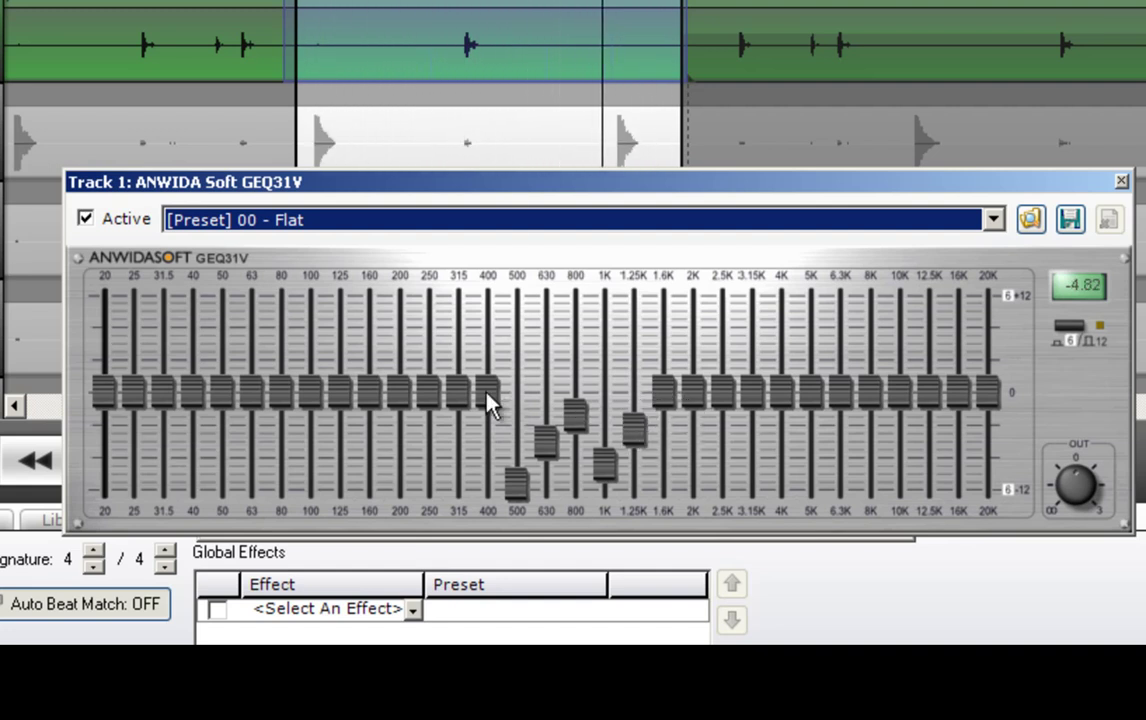
- Cut 400 Hz to -7.97 dB, 315 Hz to about -8 dB, 250 Hz to -6.04 dB and 200 Hz to -6.39 dB
{"action": "left_click_drag", "start_coordinate": [487, 400], "coordinate": [476, 466]}
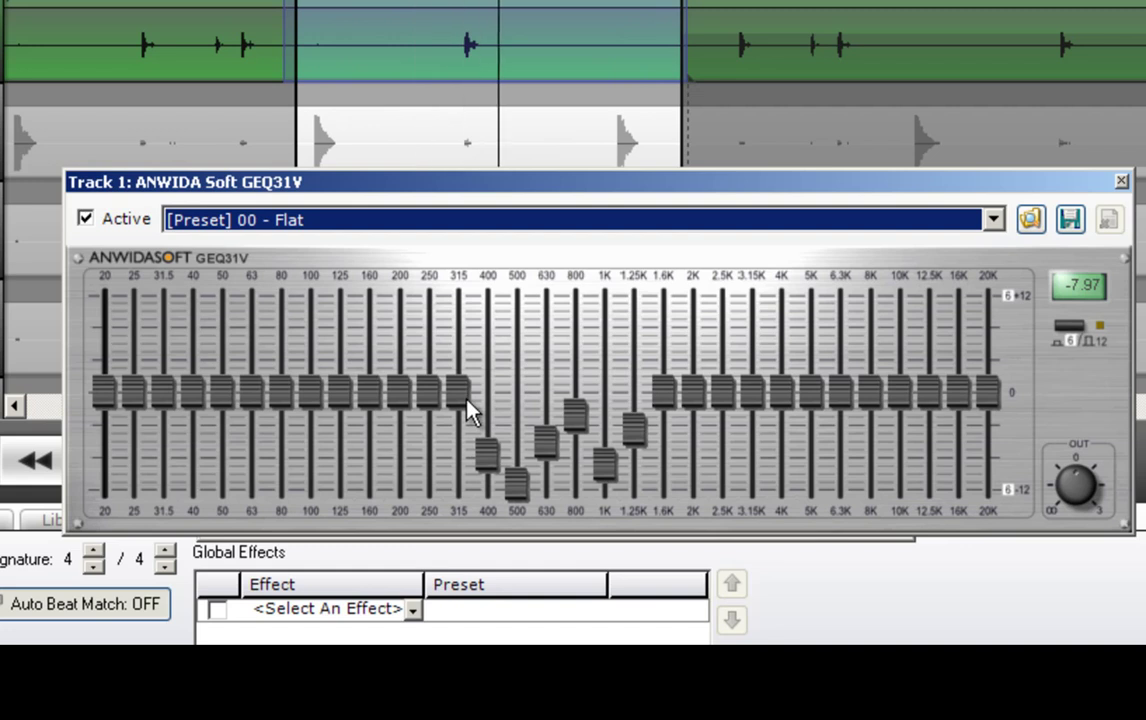
{"action": "left_click_drag", "start_coordinate": [467, 401], "coordinate": [451, 436]}
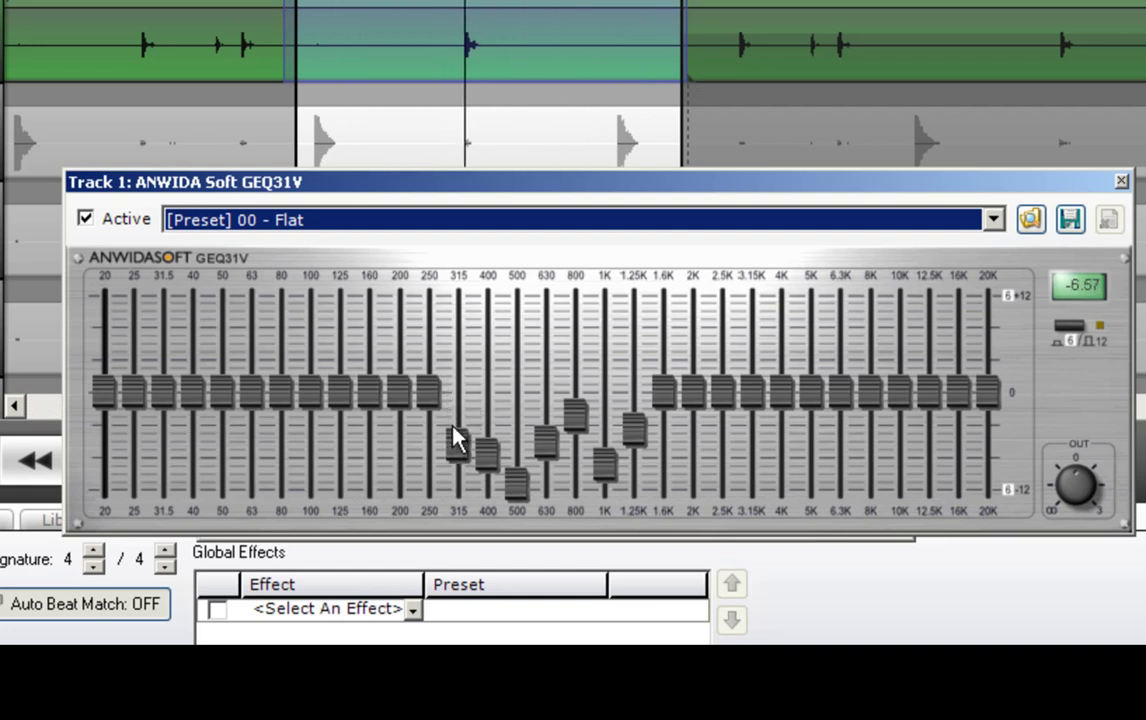
{"action": "left_click_drag", "start_coordinate": [429, 395], "coordinate": [425, 433]}
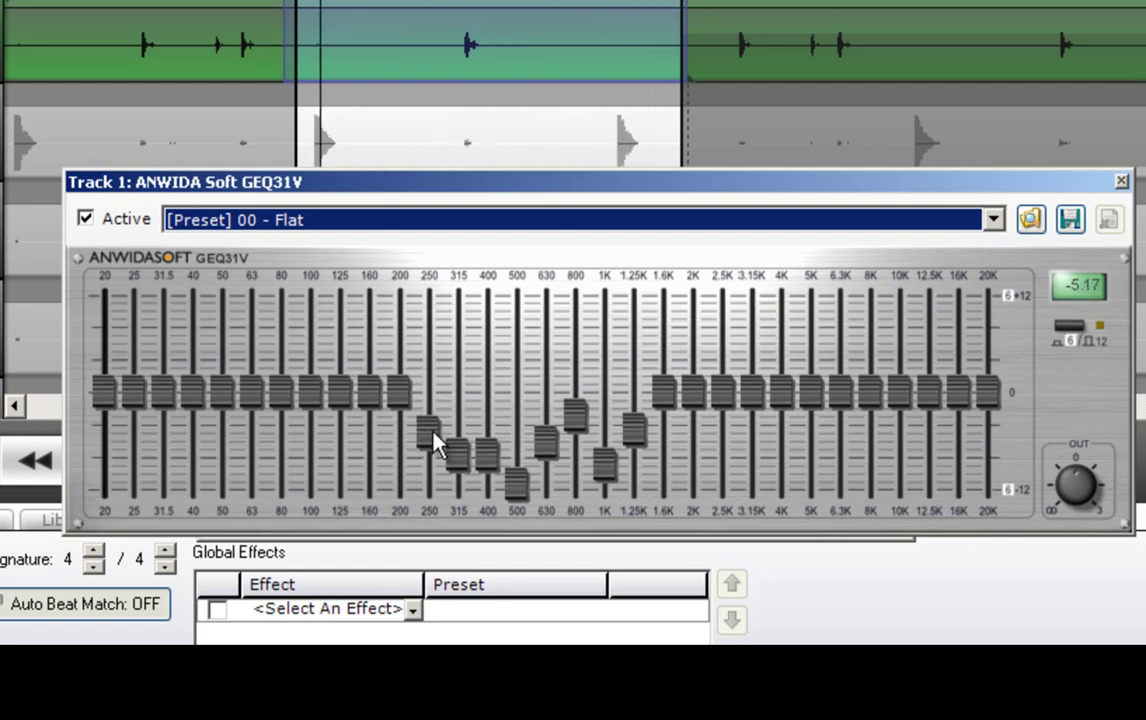
{"action": "left_click_drag", "start_coordinate": [434, 434], "coordinate": [428, 452]}
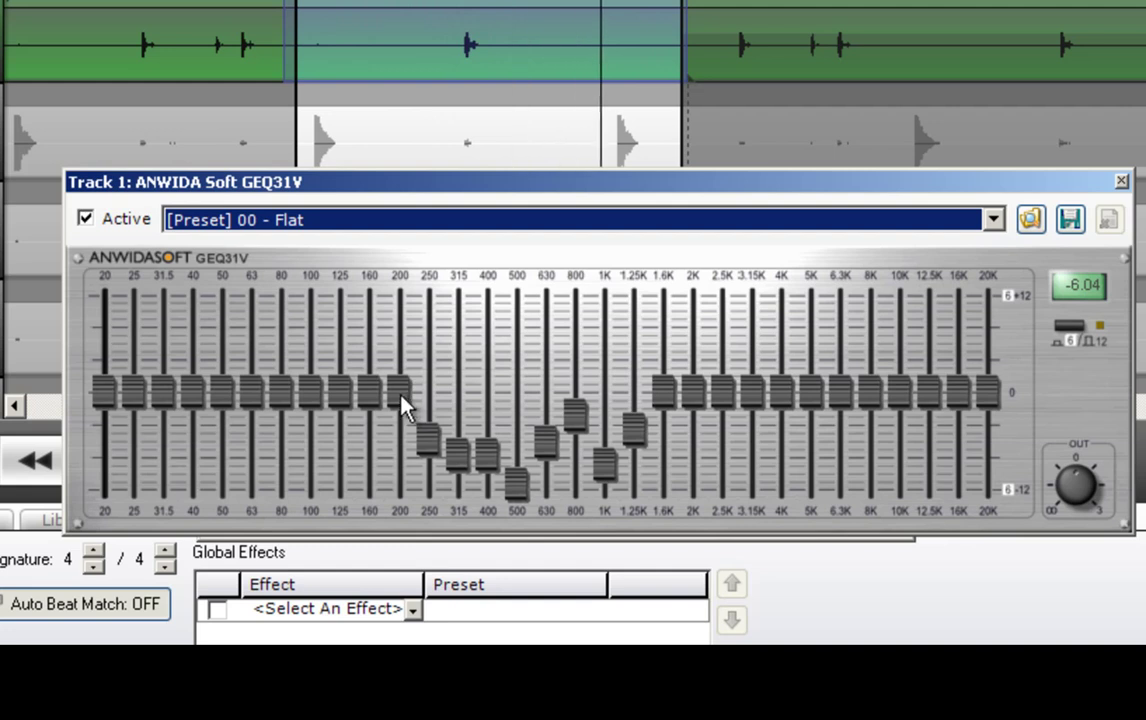
{"action": "left_click_drag", "start_coordinate": [401, 395], "coordinate": [398, 452]}
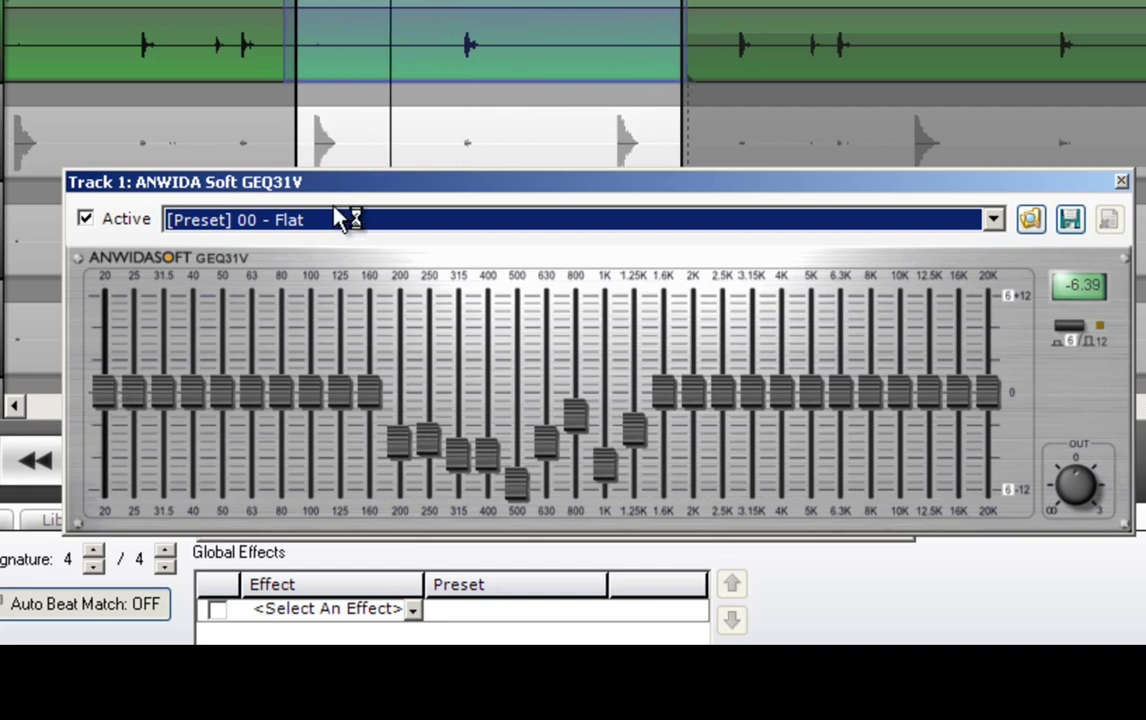
- Stop playback and roll off the equalizer's lowest bands: 20 Hz to about -7 dB, 25 Hz -6.5, 31.5 Hz -3.5 and 40 Hz -1.7
{"action": "left_click_drag", "start_coordinate": [379, 184], "coordinate": [446, 173]}
{"action": "left_click", "coordinate": [110, 460]}
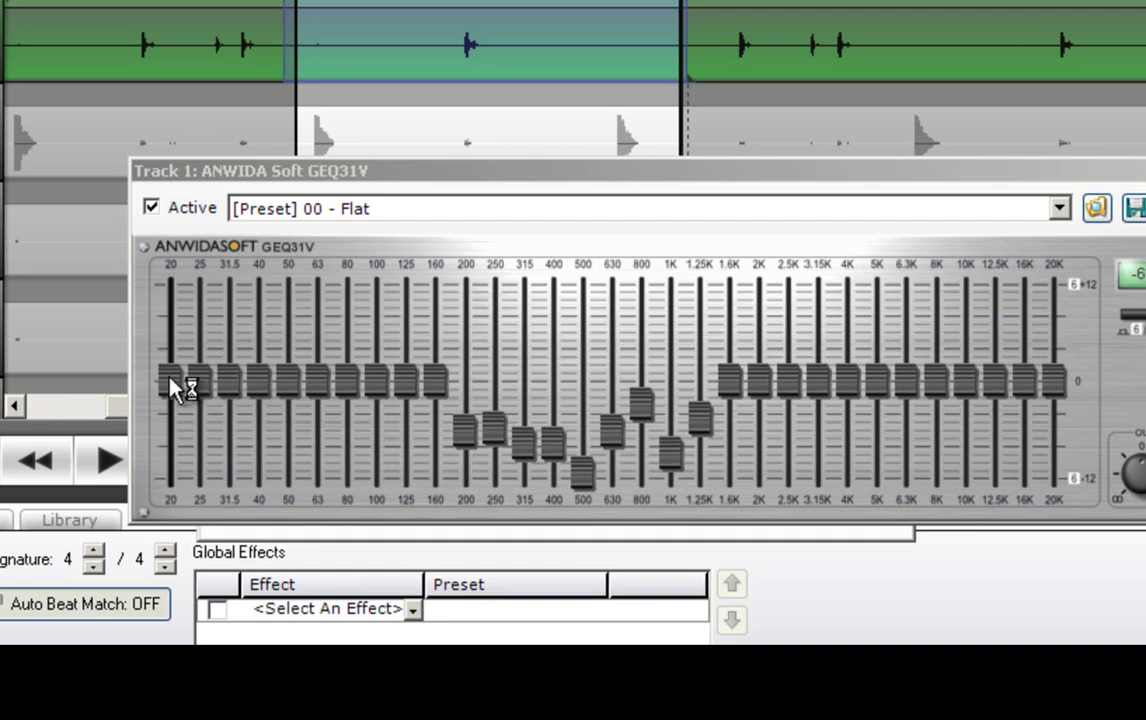
{"action": "left_click_drag", "start_coordinate": [171, 382], "coordinate": [172, 435]}
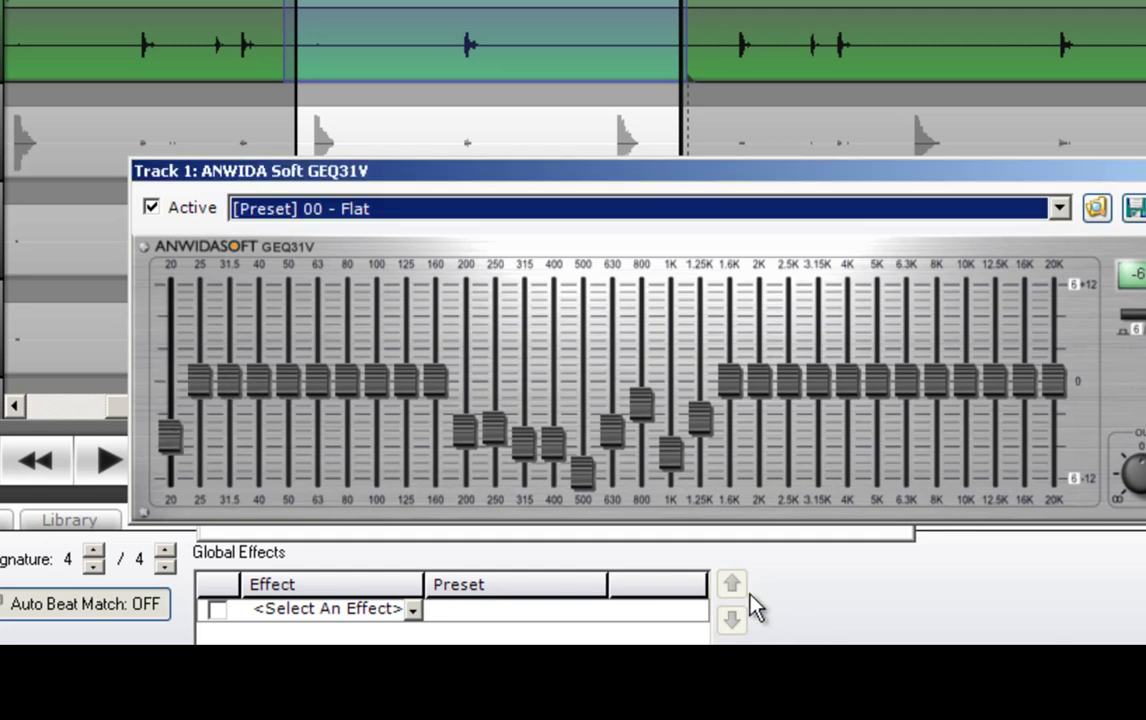
{"action": "left_click_drag", "start_coordinate": [200, 382], "coordinate": [205, 430]}
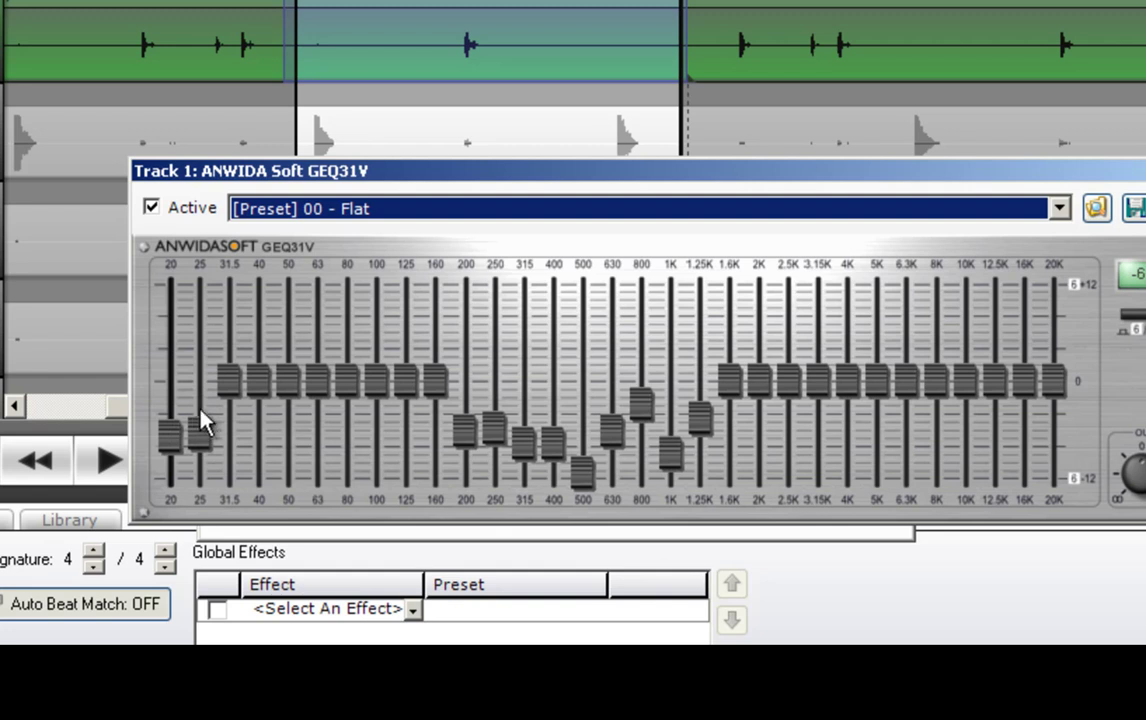
{"action": "left_click_drag", "start_coordinate": [232, 392], "coordinate": [259, 396]}
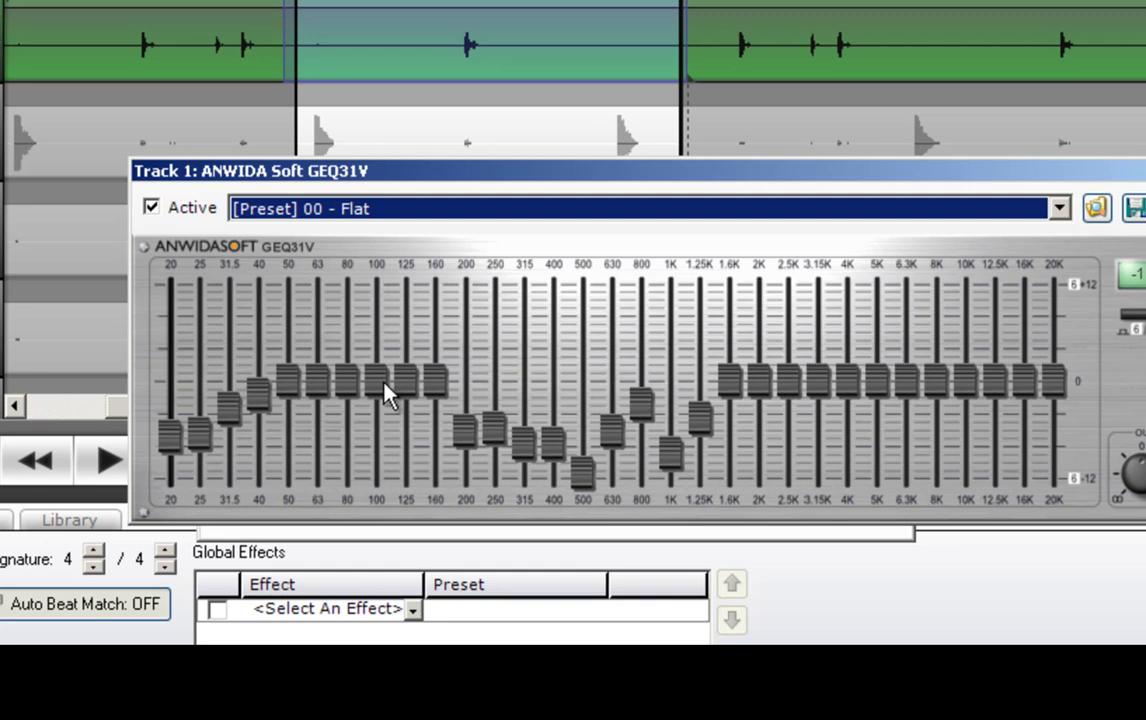
- With the loop playing, cut 160 Hz to about -6 dB and 125 Hz to -3.4, and boost 80 Hz to about +2.5 and 63 Hz to +1.8
{"action": "left_click", "coordinate": [112, 470]}
{"action": "left_click_drag", "start_coordinate": [437, 388], "coordinate": [412, 409]}
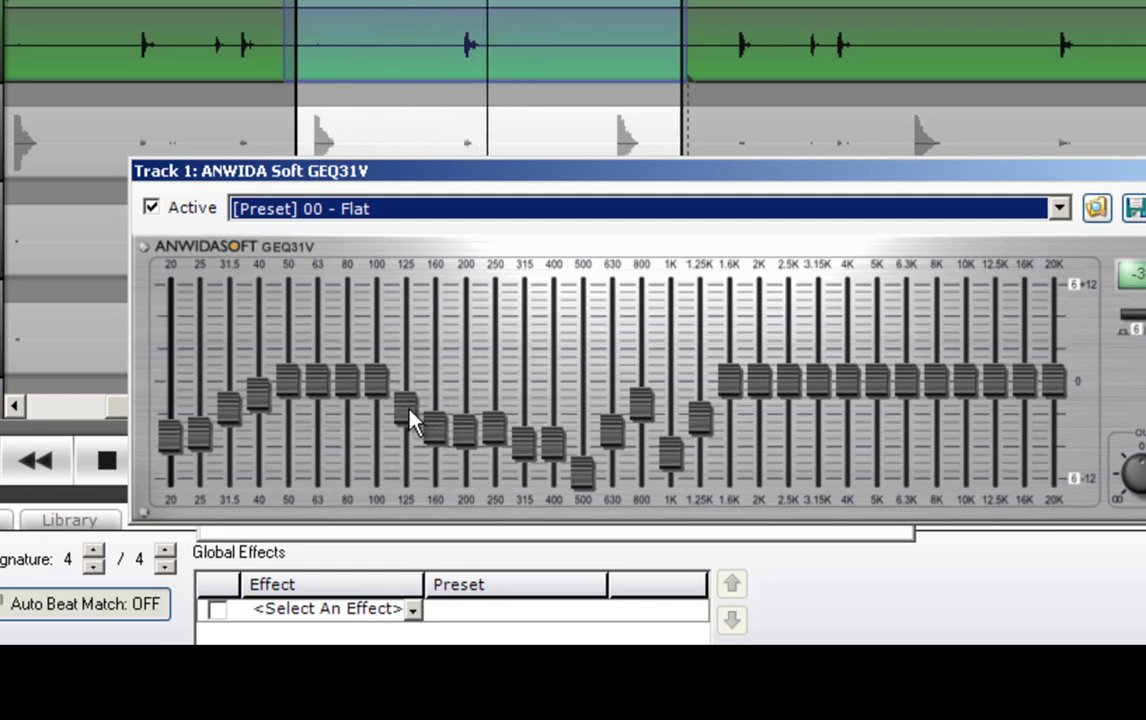
{"action": "left_click_drag", "start_coordinate": [348, 383], "coordinate": [320, 368]}
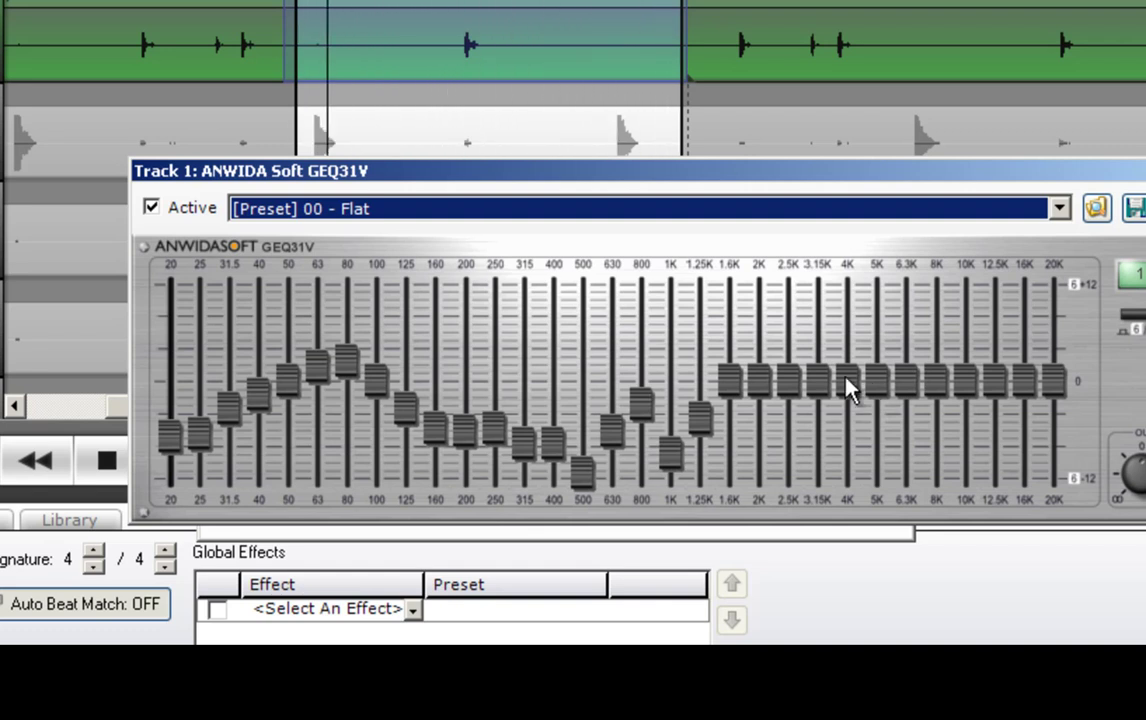
- Audition 3.15 kHz boosted to about +9 dB, then cut it to about -1.7 dB, 2.5 kHz to -5.5 and 2 kHz to -2.8
{"action": "left_click_drag", "start_coordinate": [848, 388], "coordinate": [826, 320]}
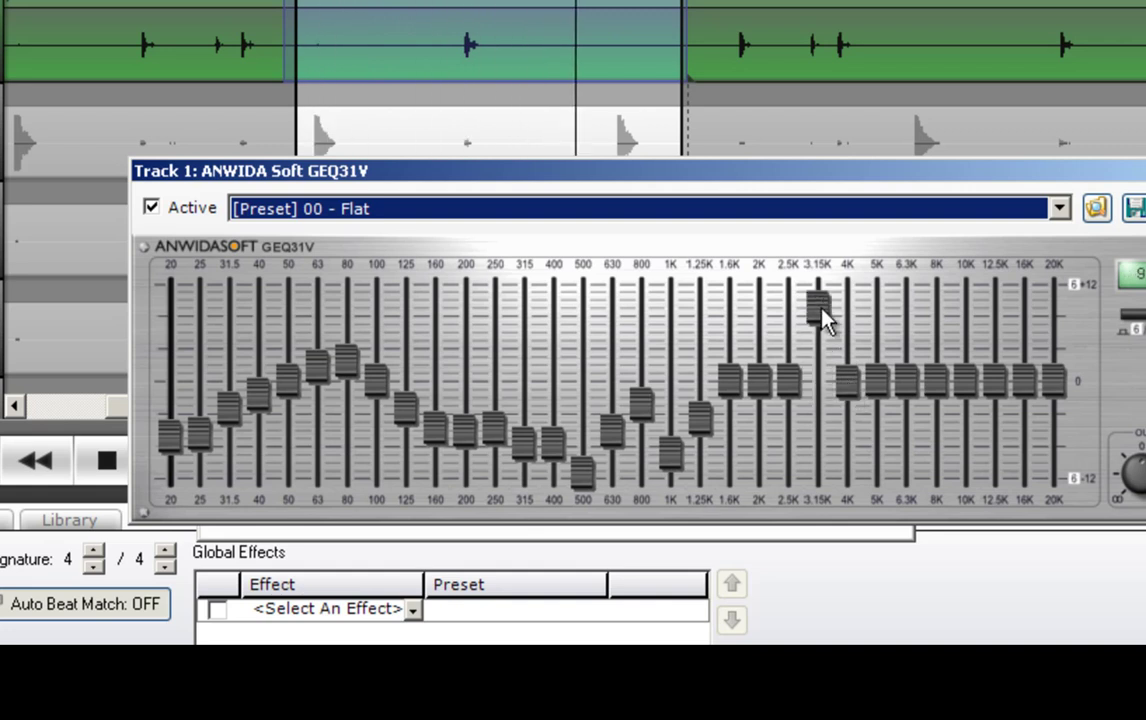
{"action": "left_click_drag", "start_coordinate": [826, 318], "coordinate": [800, 440]}
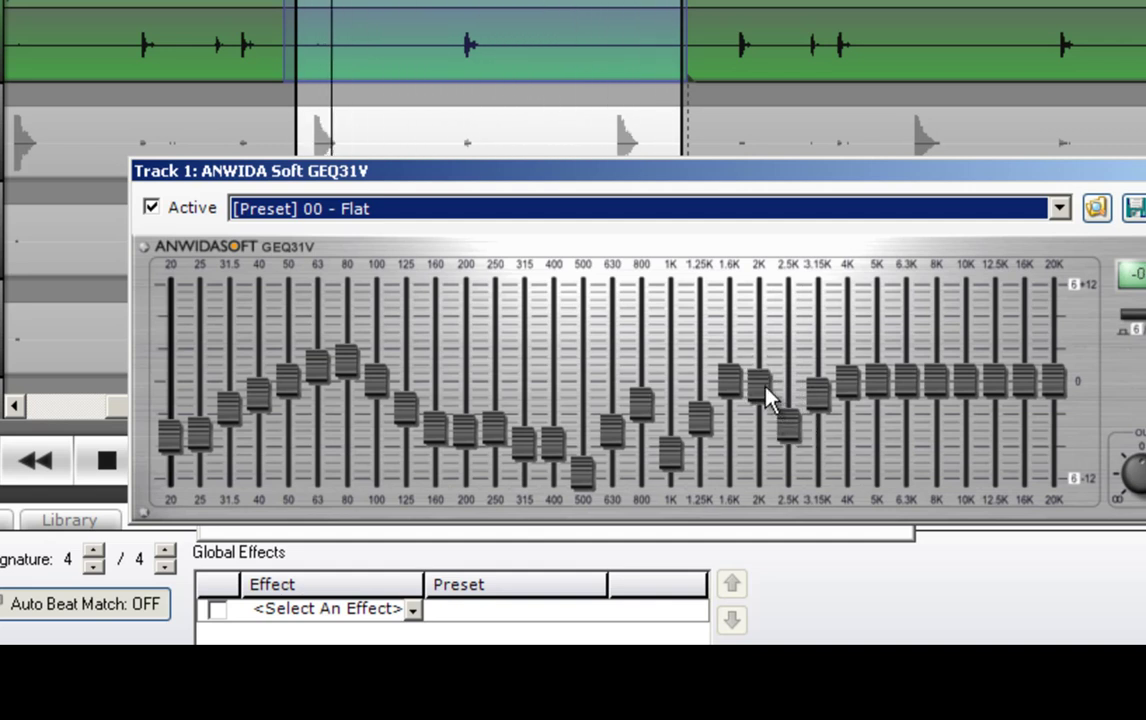
{"action": "mouse_move", "coordinate": [767, 392]}
{"action": "left_mouse_down"}
{"action": "mouse_move", "coordinate": [765, 310]}
{"action": "mouse_move", "coordinate": [765, 413]}
{"action": "left_mouse_up"}
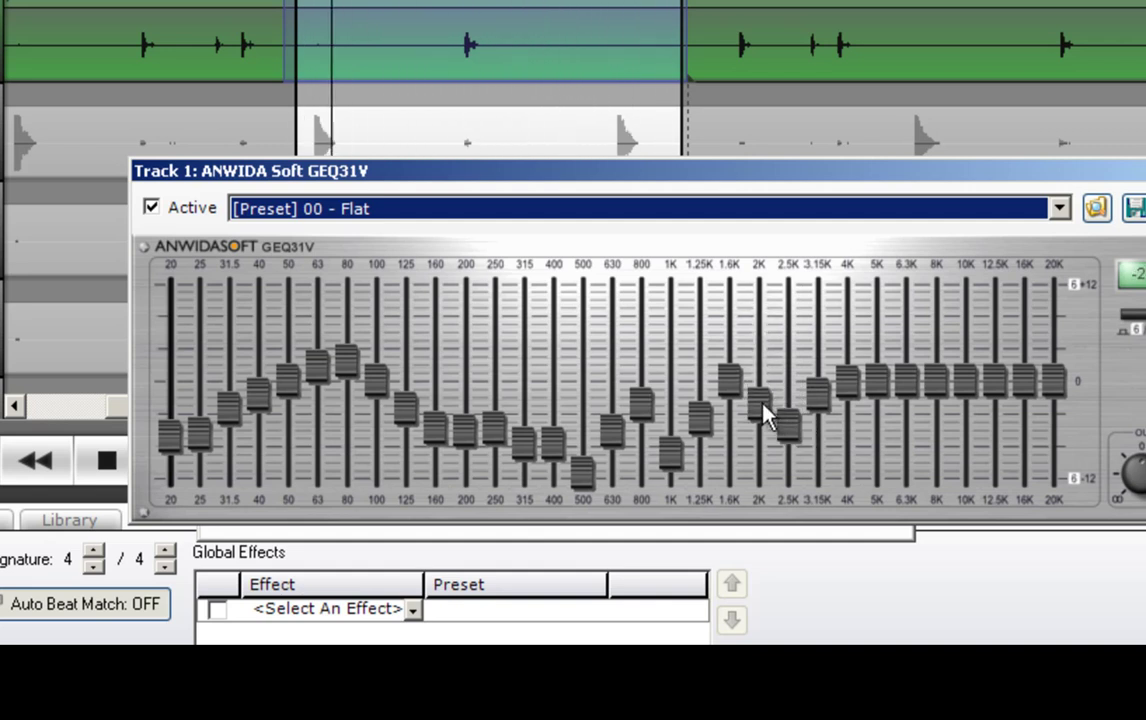